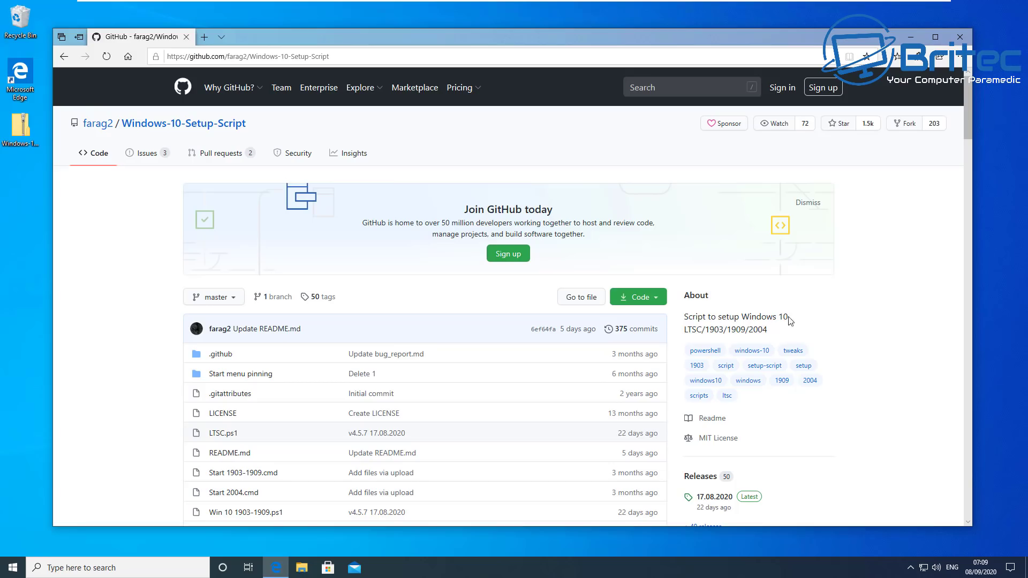
- Read through the Windows-10-Setup-Script README, covering the FAQ, screenshots, core features and usage instructions
{"action": "scroll", "coordinate": [529, 464], "scroll_direction": "down", "scroll_amount": 1}
{"action": "scroll", "coordinate": [528, 463], "scroll_direction": "down", "scroll_amount": 6}
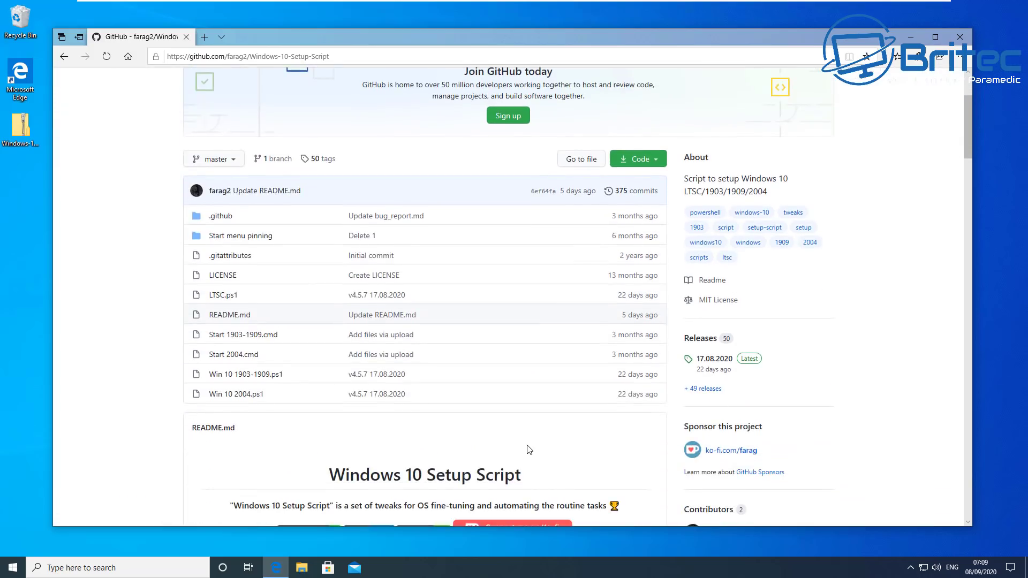
{"action": "scroll", "coordinate": [501, 378], "scroll_direction": "down", "scroll_amount": 2}
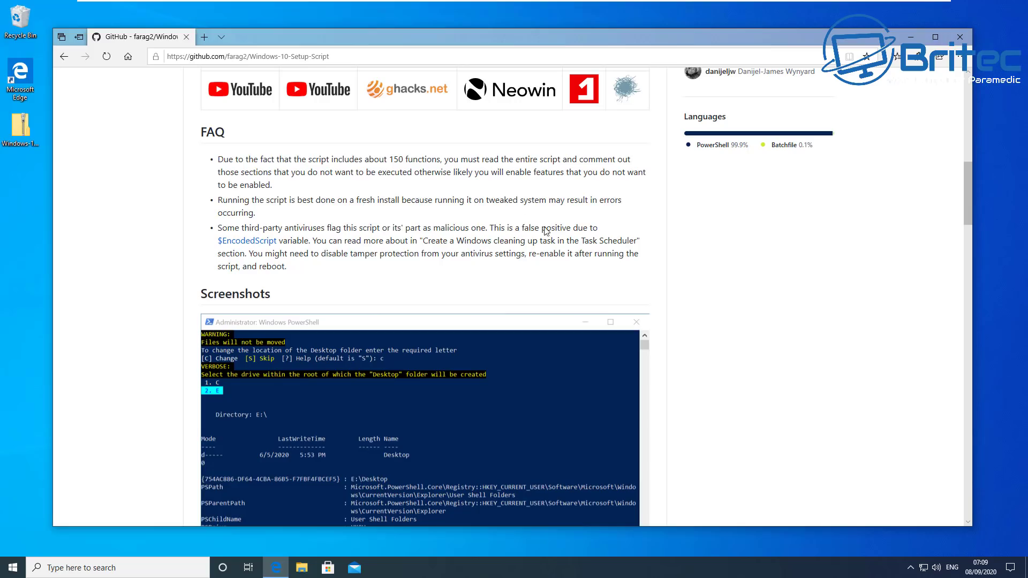
{"action": "left_click_drag", "start_coordinate": [521, 228], "coordinate": [566, 231]}
{"action": "left_click", "coordinate": [520, 240]}
{"action": "left_click_drag", "start_coordinate": [964, 193], "coordinate": [971, 318]}
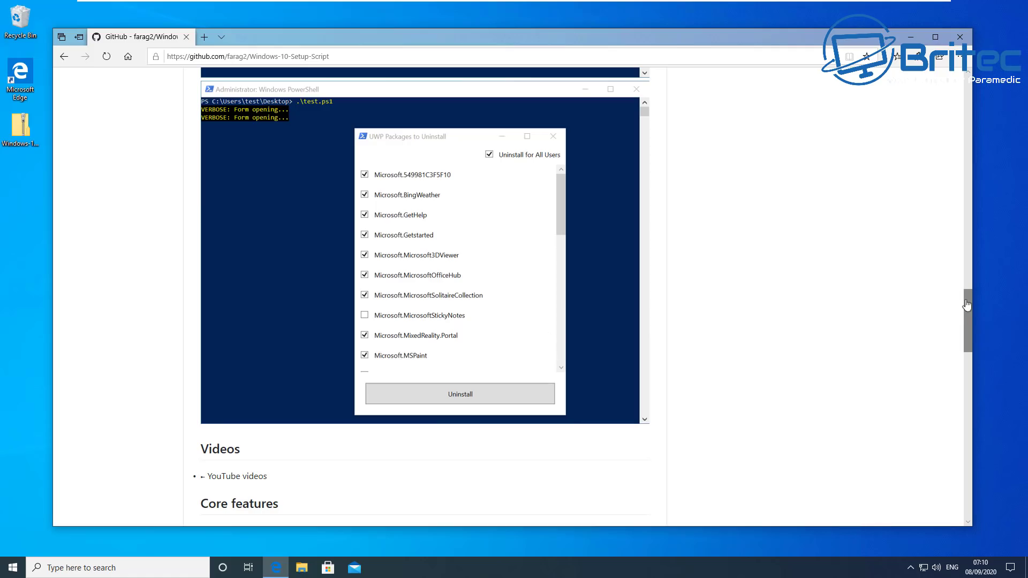
{"action": "left_click_drag", "start_coordinate": [970, 309], "coordinate": [975, 357]}
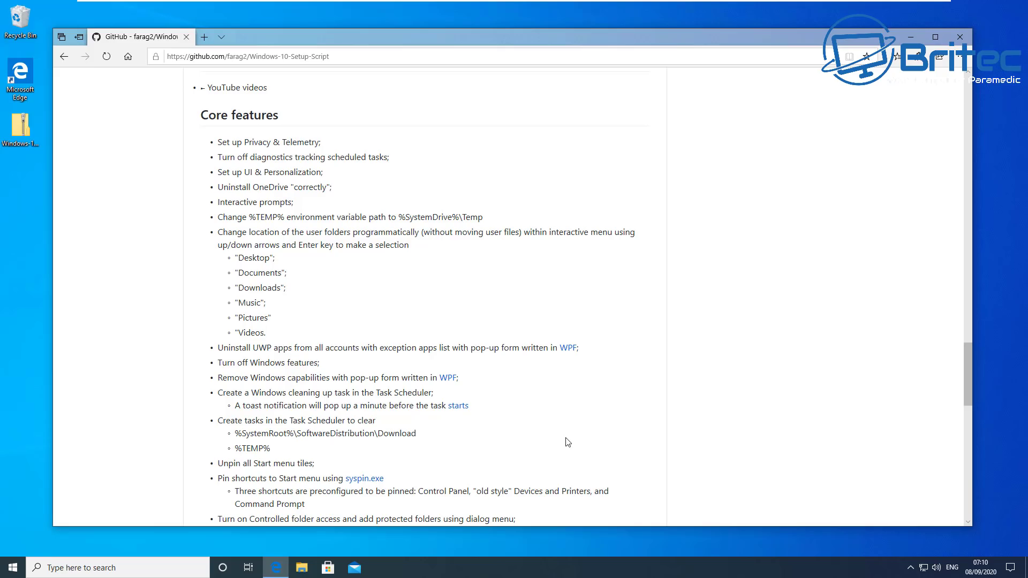
{"action": "scroll", "coordinate": [557, 439], "scroll_direction": "down", "scroll_amount": 5}
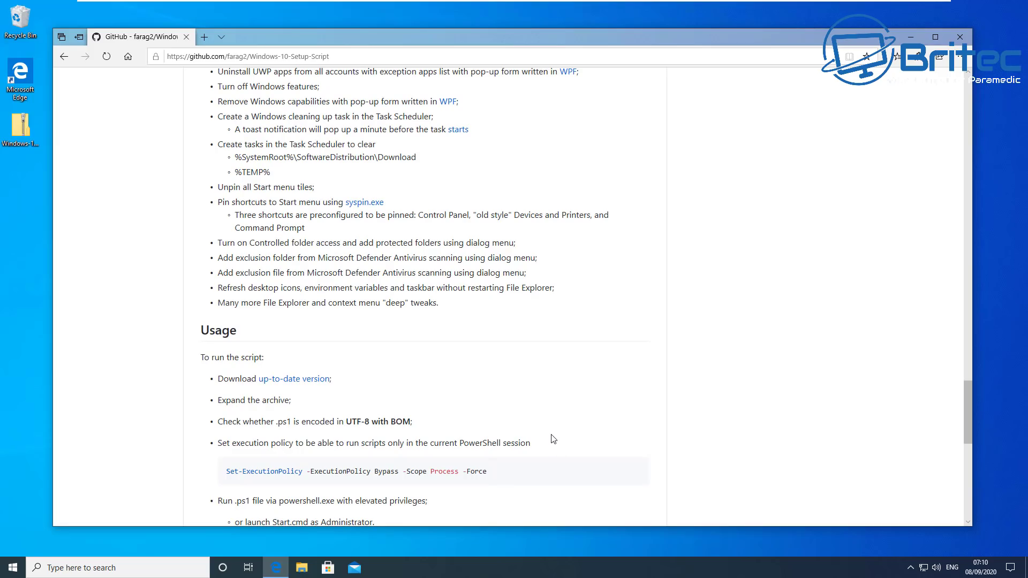
- Return to the repository's file list, show its code download options, and minimize the browser
{"action": "left_click_drag", "start_coordinate": [973, 408], "coordinate": [968, 91]}
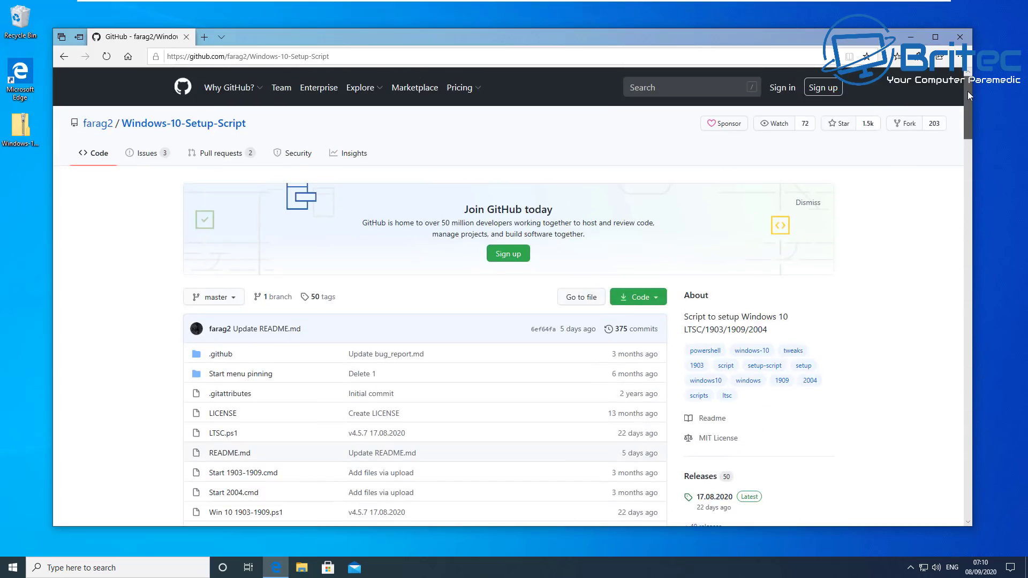
{"action": "left_click", "coordinate": [654, 300]}
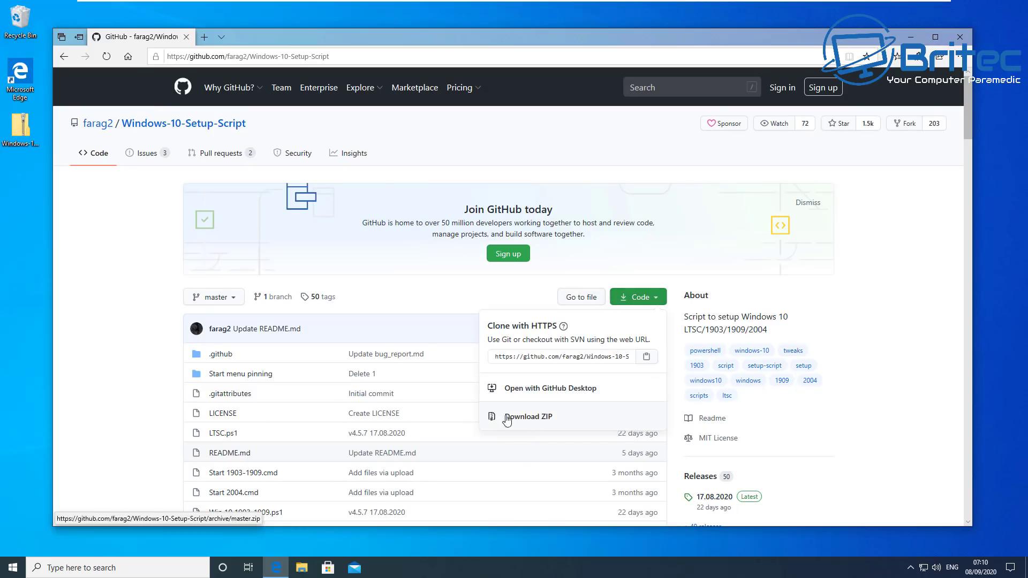
{"action": "left_click", "coordinate": [908, 36]}
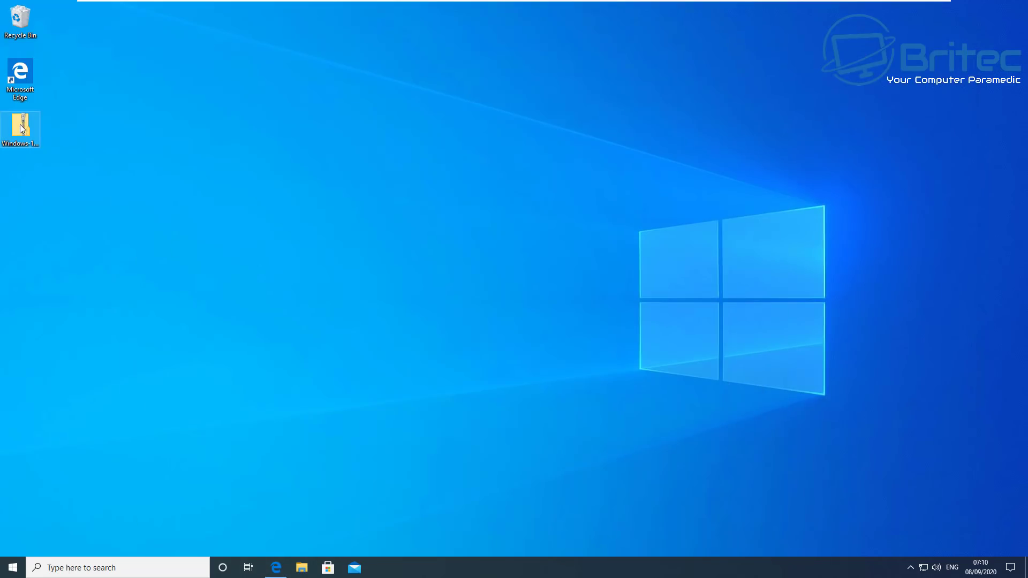
- Extract the setup script archive to its default desktop folder and open the inner Windows-10-Setup-Script-master folder
{"action": "left_click", "coordinate": [19, 123]}
{"action": "right_click", "coordinate": [20, 128]}
{"action": "left_click", "coordinate": [80, 145]}
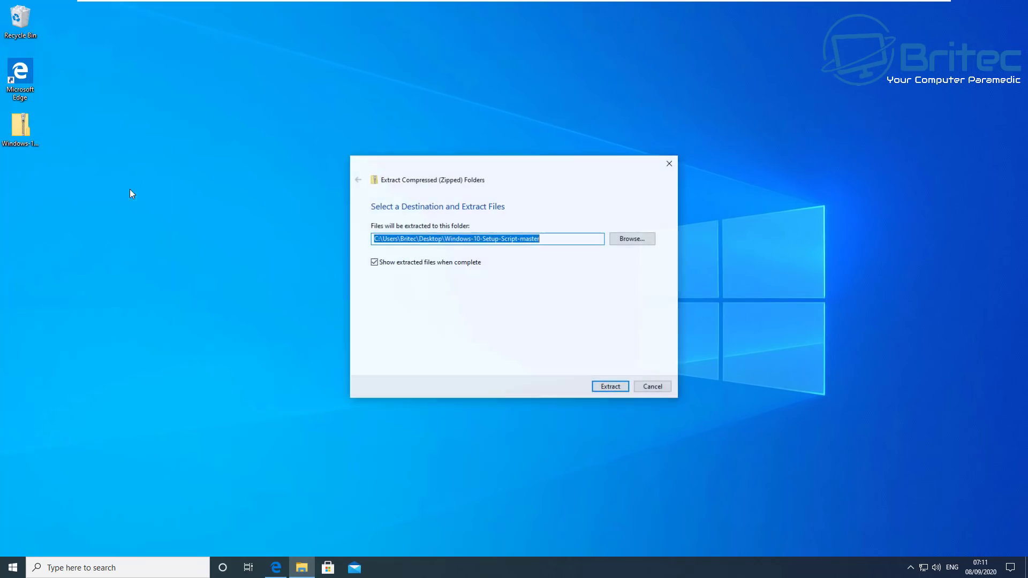
{"action": "left_click", "coordinate": [611, 389]}
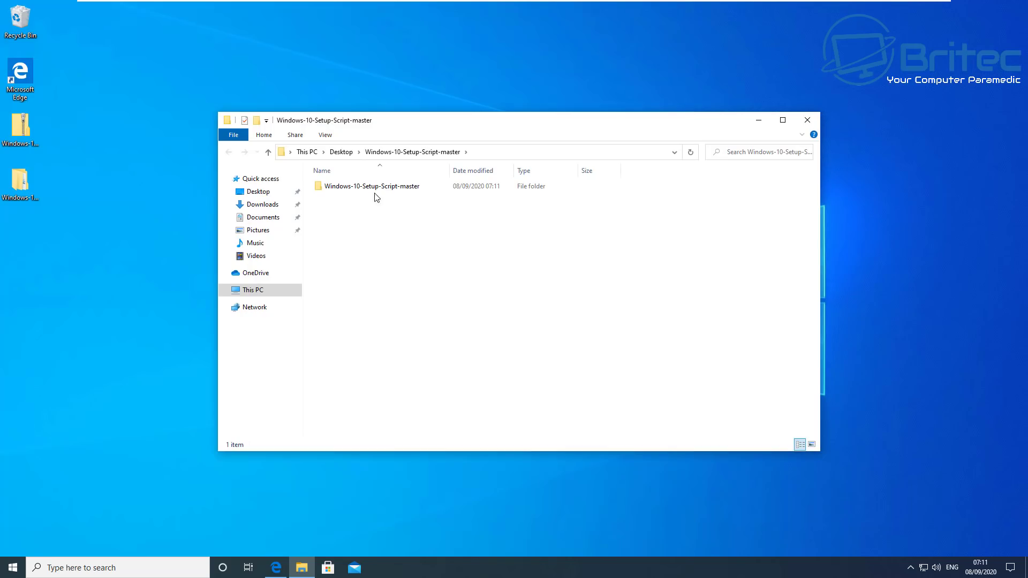
{"action": "left_click", "coordinate": [393, 188]}
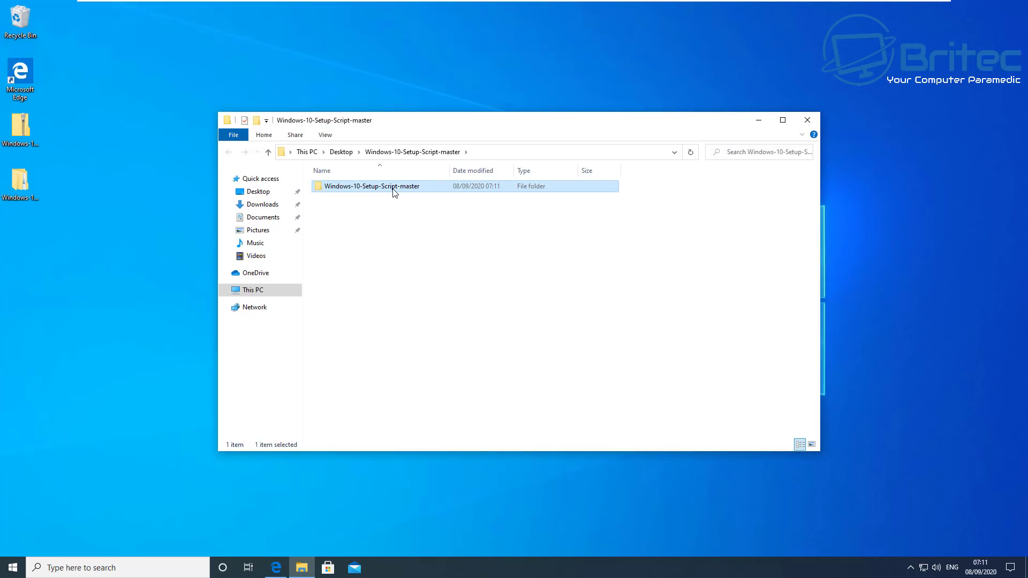
{"action": "double_click", "coordinate": [393, 190]}
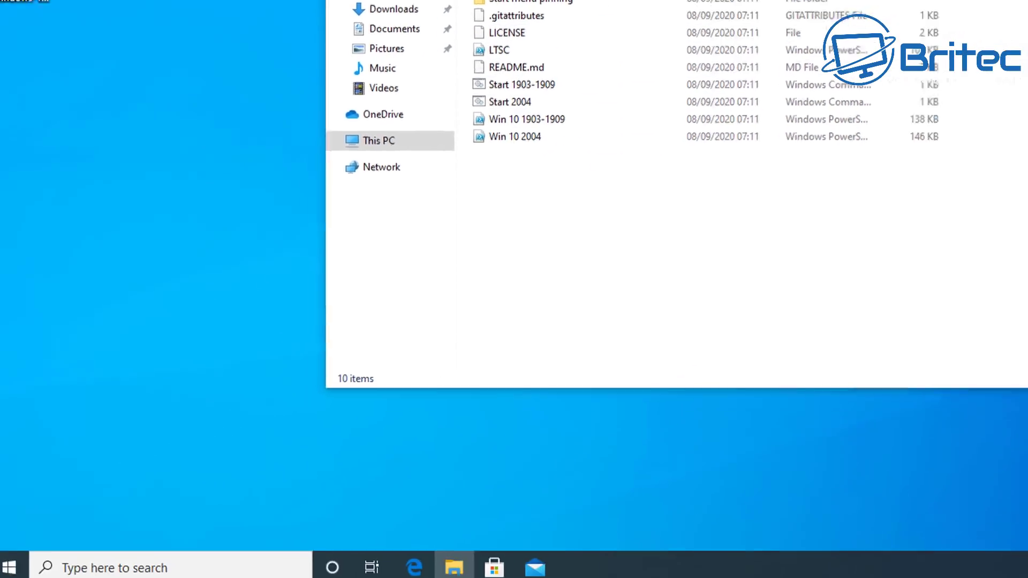
- Check the installed Windows version with winver, and close the About Windows window
{"action": "key", "text": "super+d"}
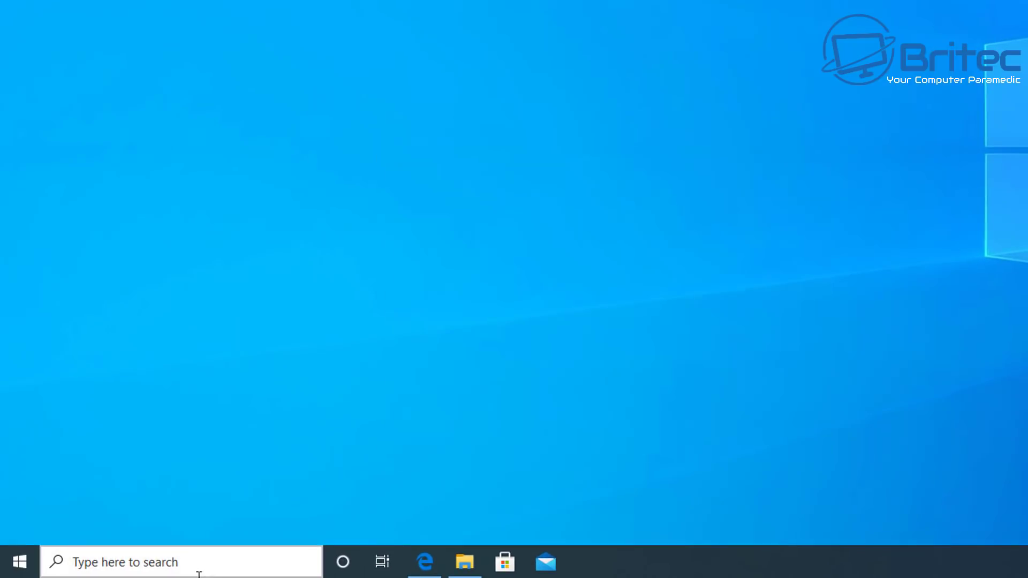
{"action": "left_click", "coordinate": [184, 562]}
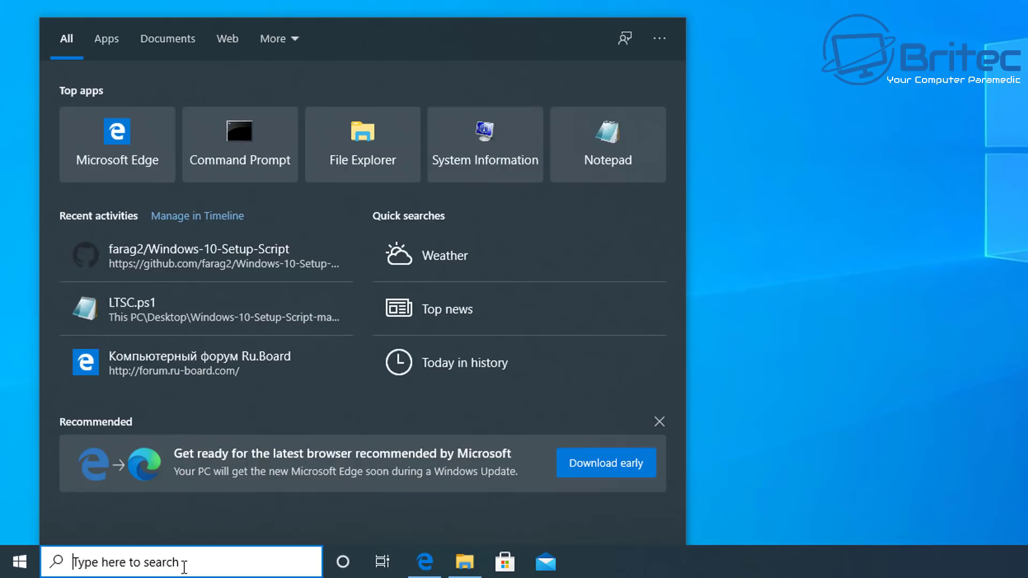
{"action": "type", "text": "winver"}
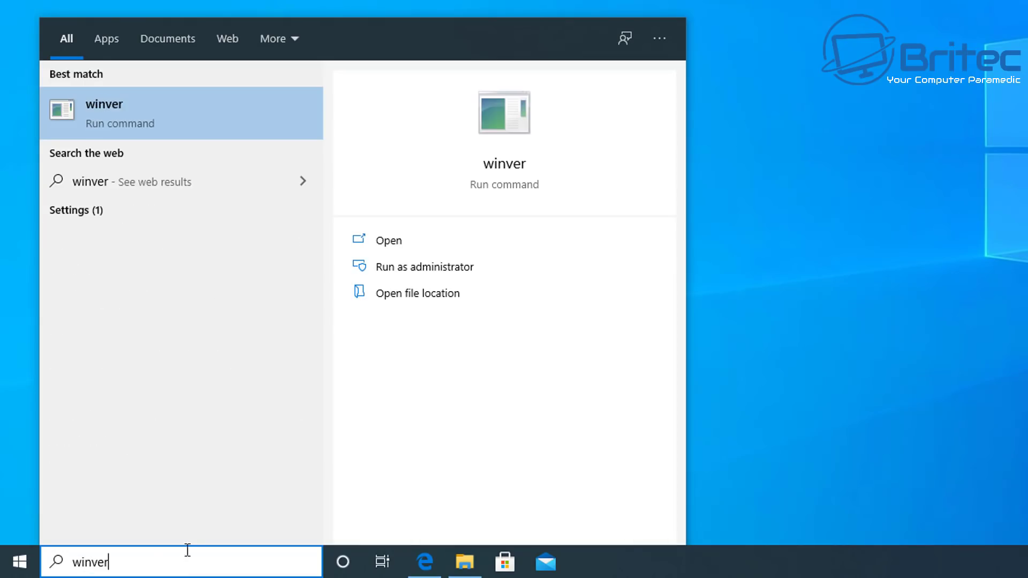
{"action": "left_click", "coordinate": [133, 107]}
{"action": "left_click_drag", "start_coordinate": [213, 0], "coordinate": [751, 0]}
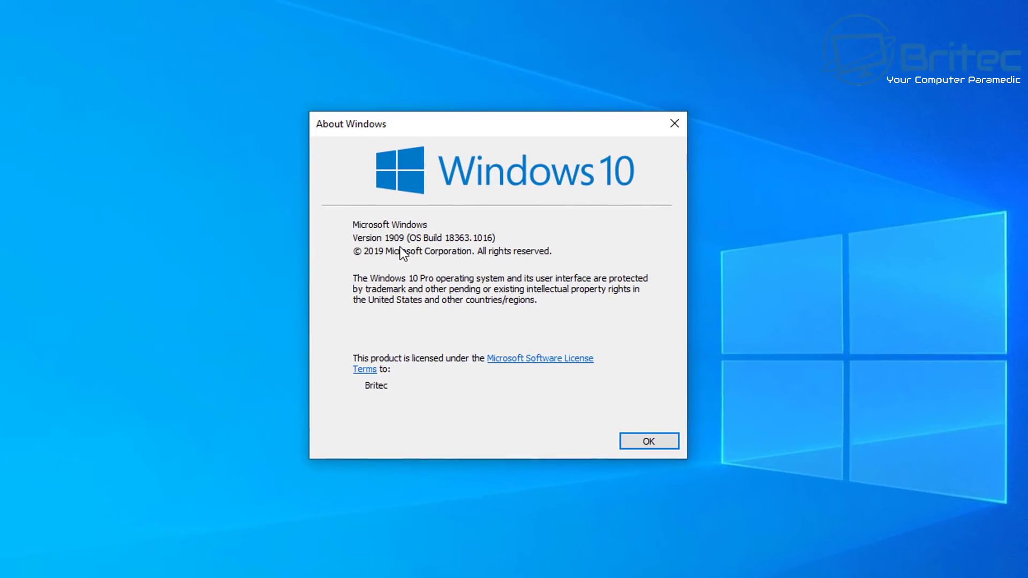
{"action": "left_click", "coordinate": [653, 444]}
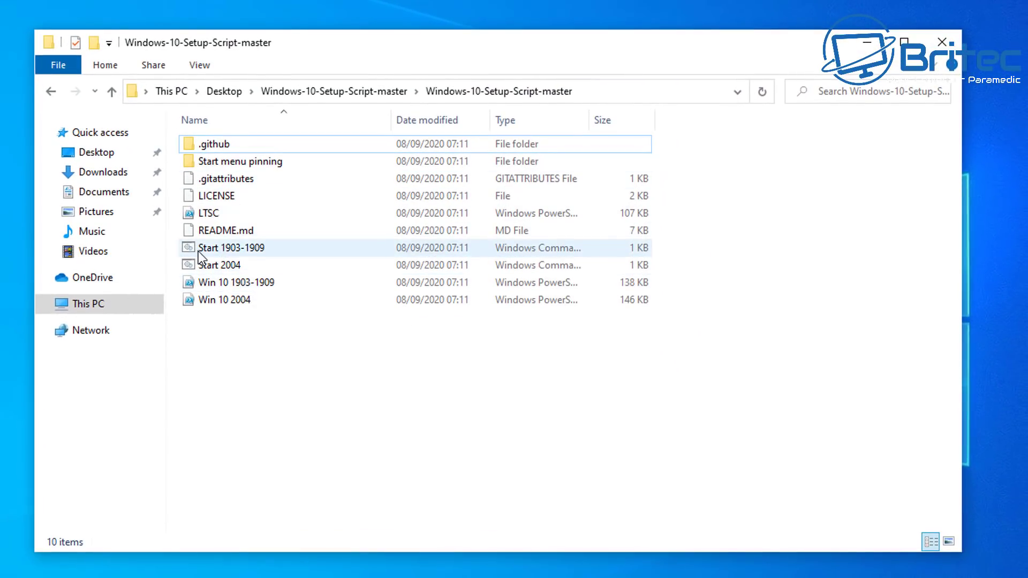
- Open the Start 1903-1909 command file for editing despite SmartScreen, examine its PowerShell execution policy line, and close Notepad
{"action": "left_click", "coordinate": [237, 247]}
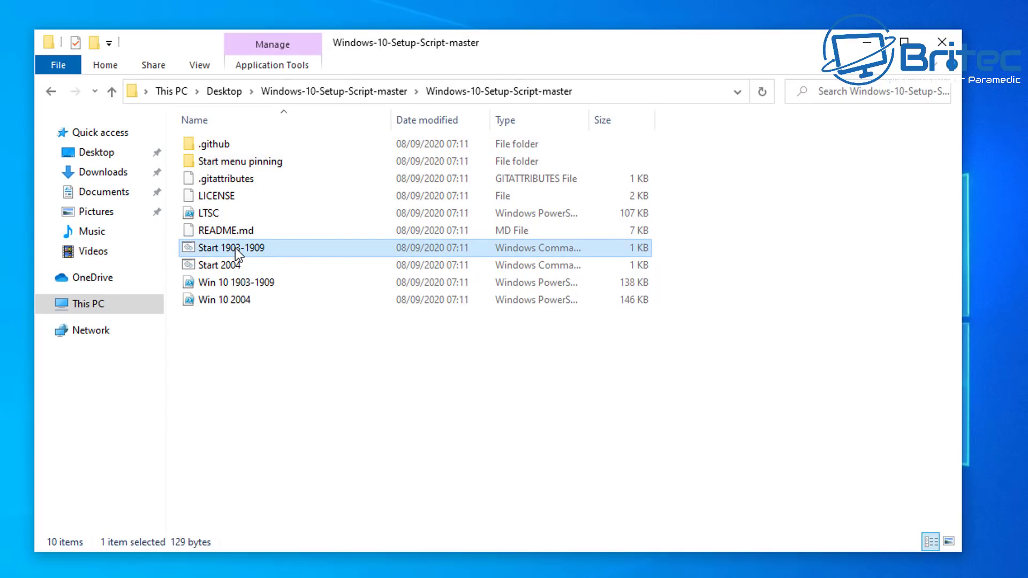
{"action": "right_click", "coordinate": [236, 248]}
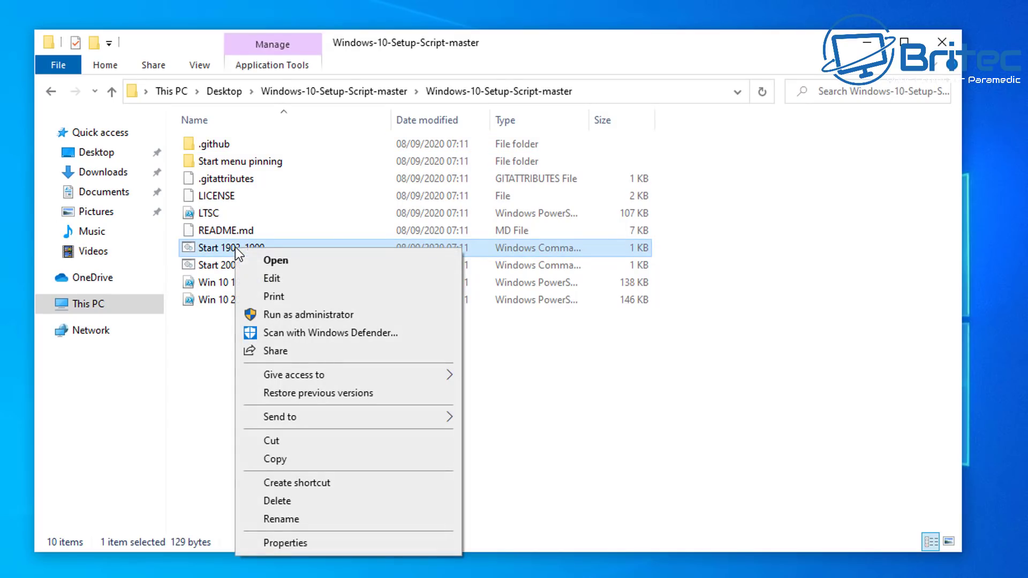
{"action": "left_click", "coordinate": [282, 281]}
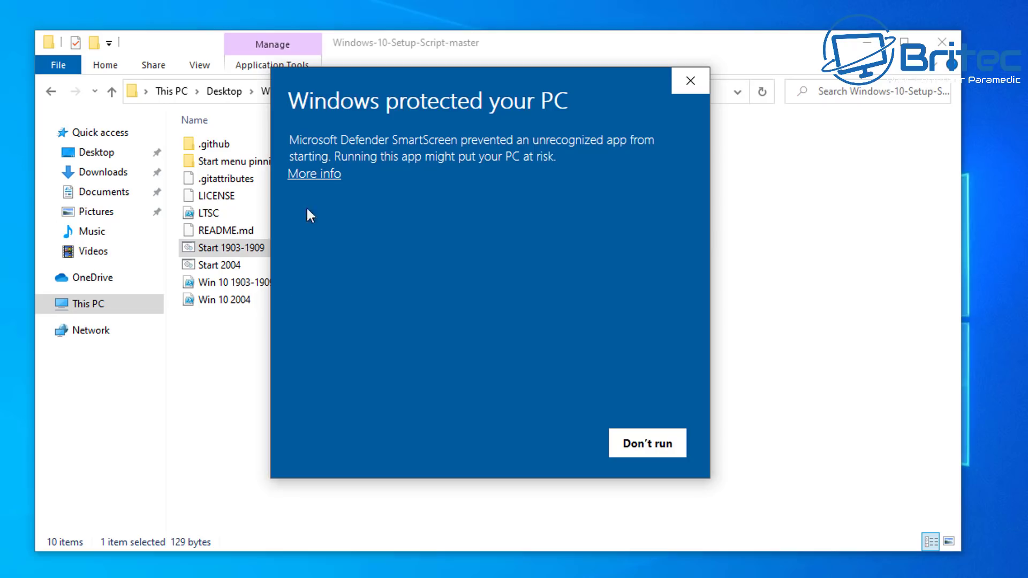
{"action": "left_click", "coordinate": [313, 173]}
{"action": "left_click", "coordinate": [538, 455]}
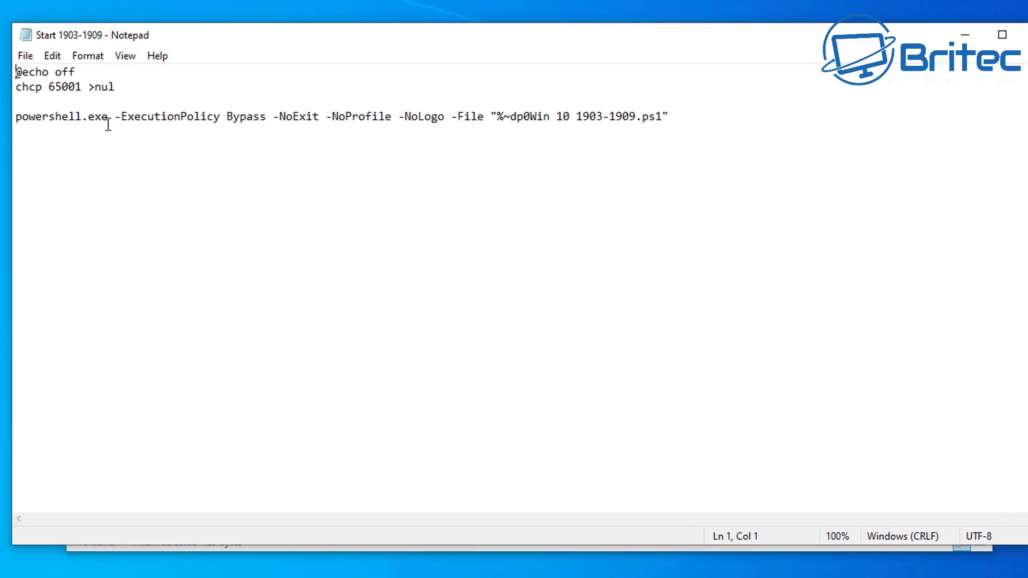
{"action": "left_click_drag", "start_coordinate": [122, 116], "coordinate": [712, 121]}
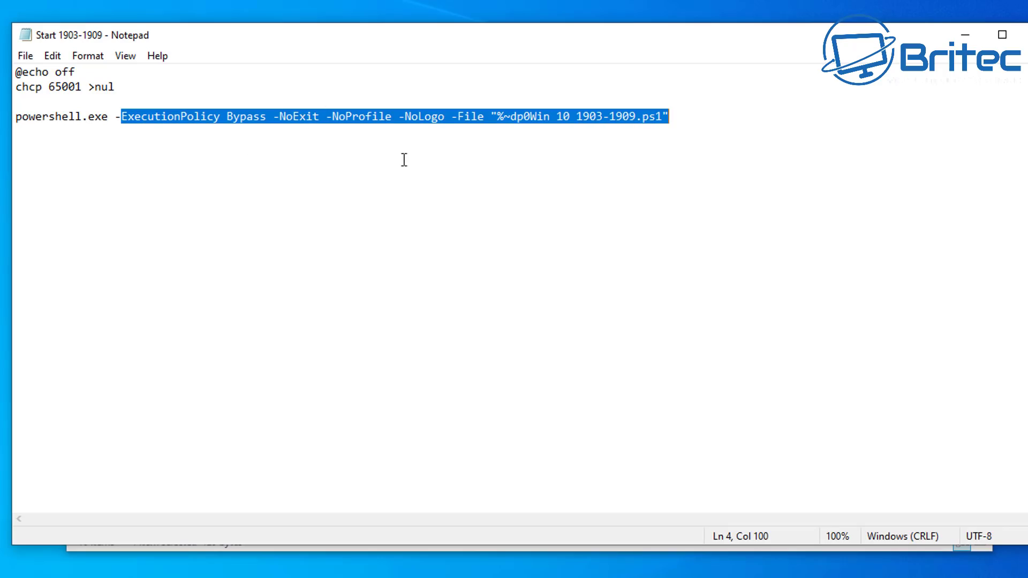
{"action": "left_click", "coordinate": [1022, 33]}
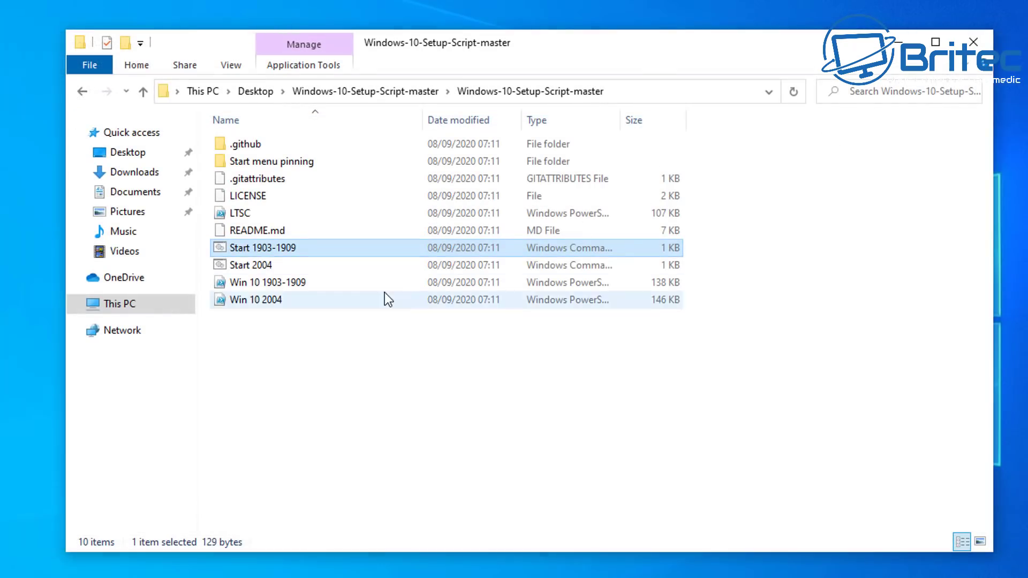
- Run the Start 1903-1909 command file as administrator, allow it to make changes, and close the script folder window
{"action": "right_click", "coordinate": [258, 251]}
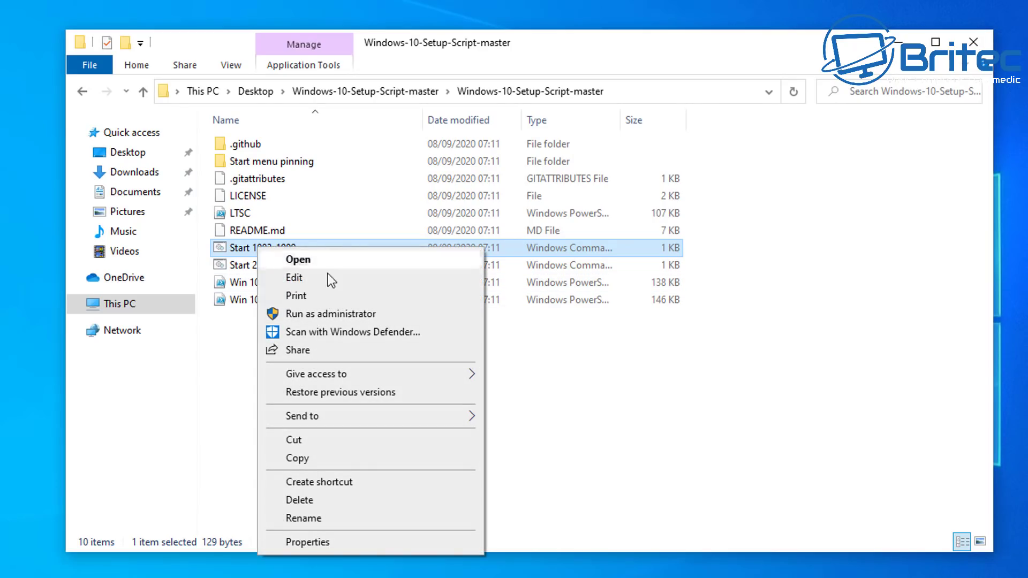
{"action": "left_click", "coordinate": [337, 312]}
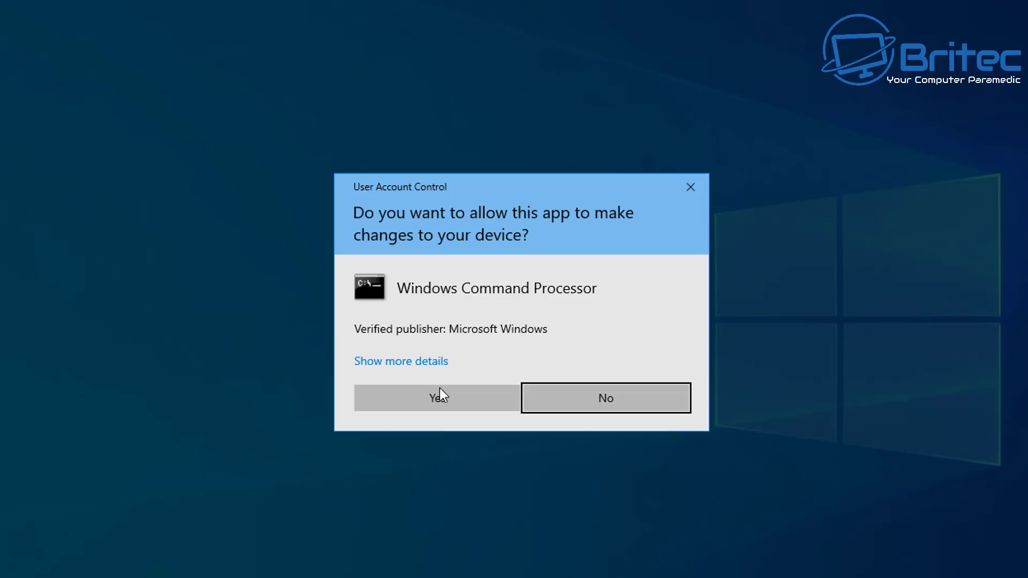
{"action": "left_click", "coordinate": [439, 399]}
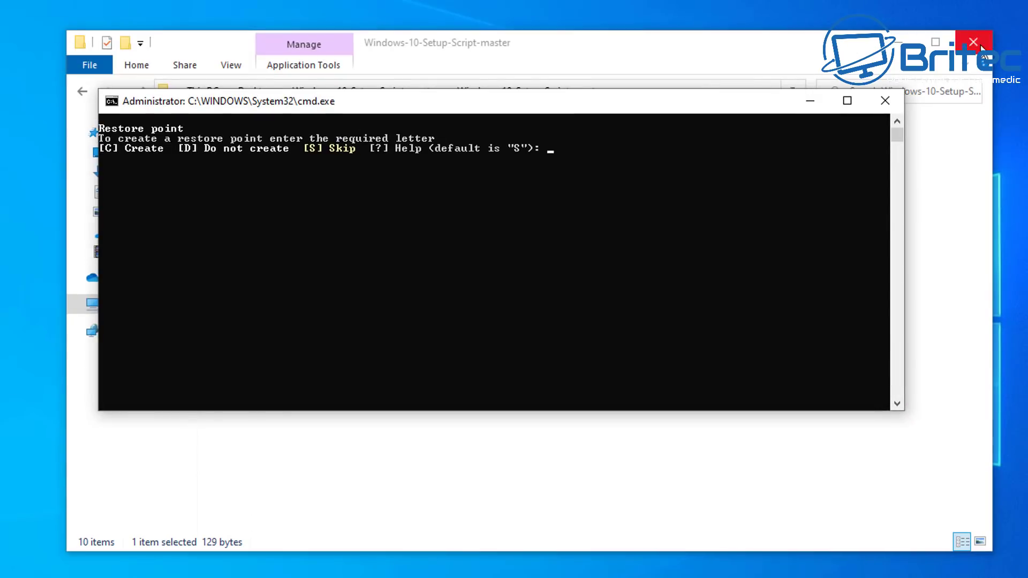
{"action": "left_click", "coordinate": [980, 47]}
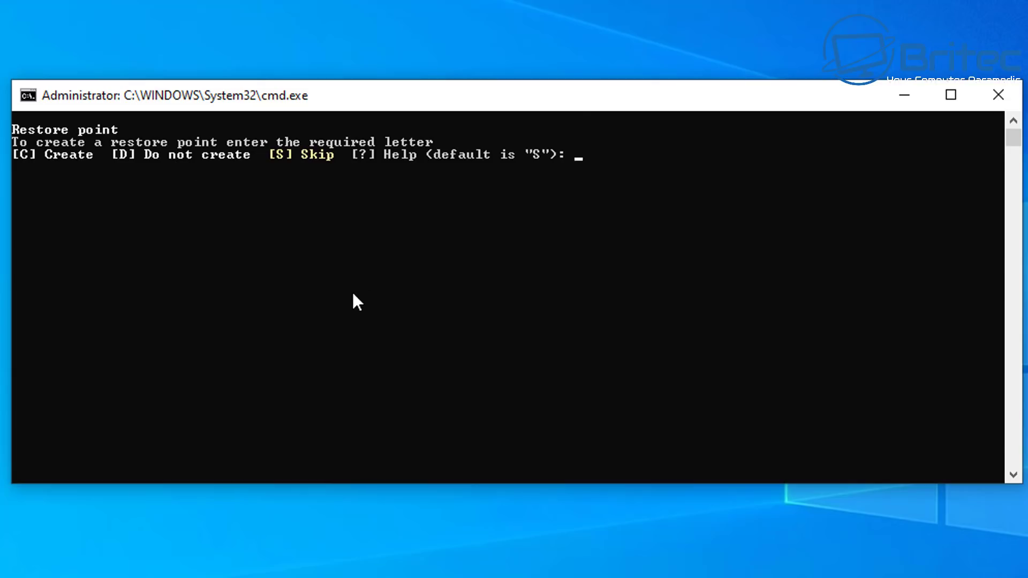
- Create a restore point and choose Dark for both the default Windows mode and the default app mode
{"action": "type", "text": "c"}
{"action": "key", "text": "Return"}
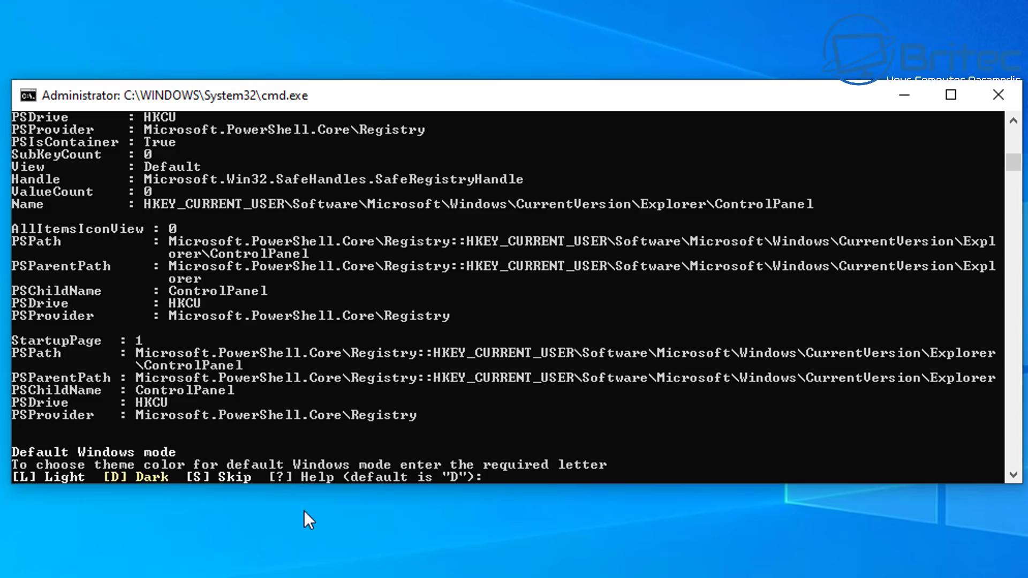
{"action": "type", "text": "D"}
{"action": "key", "text": "Return"}
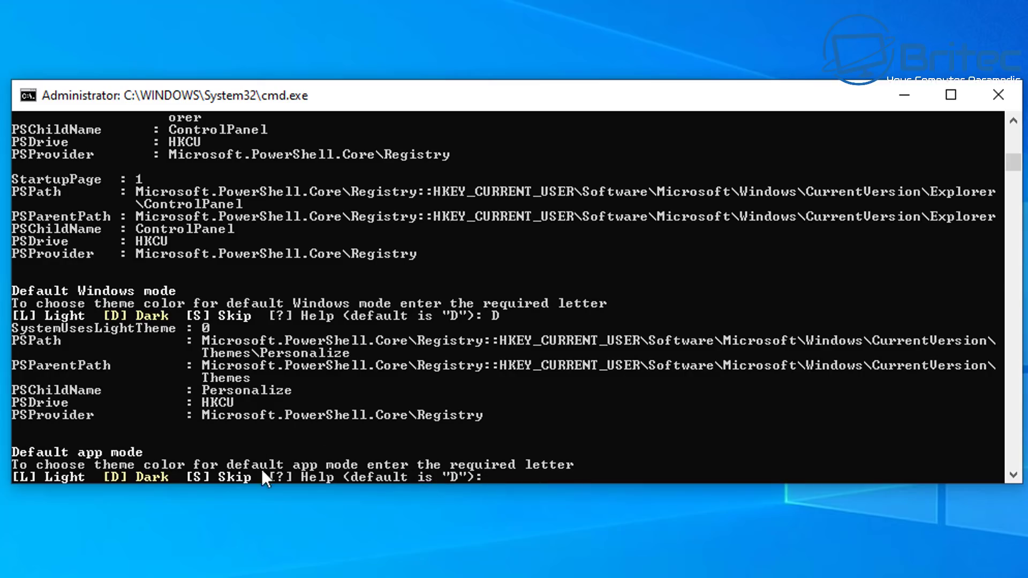
{"action": "type", "text": "D"}
{"action": "key", "text": "Return"}
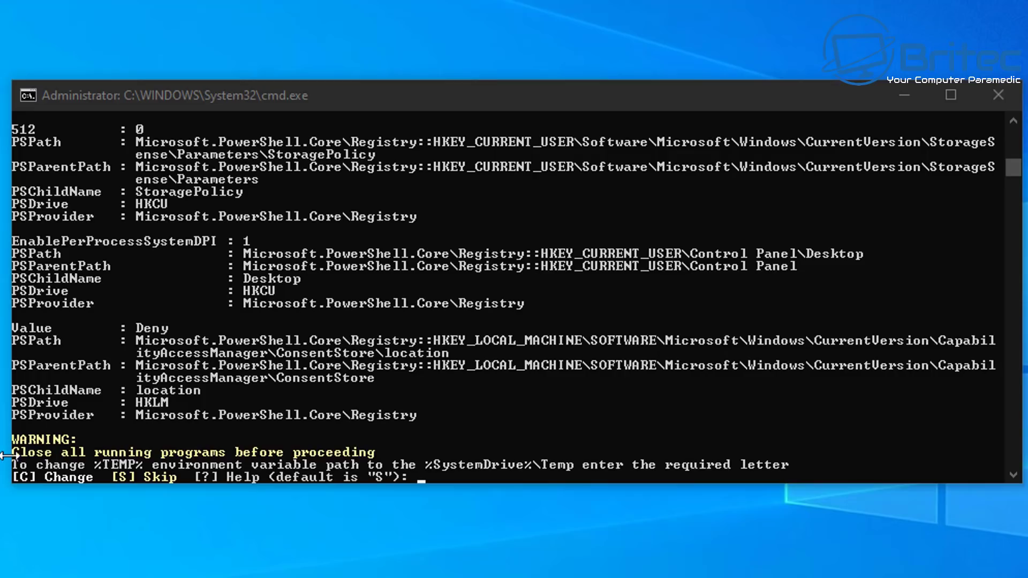
- Skip changing the %TEMP% environment variable path to %SystemDrive%\Temp
{"action": "left_click", "coordinate": [40, 458]}
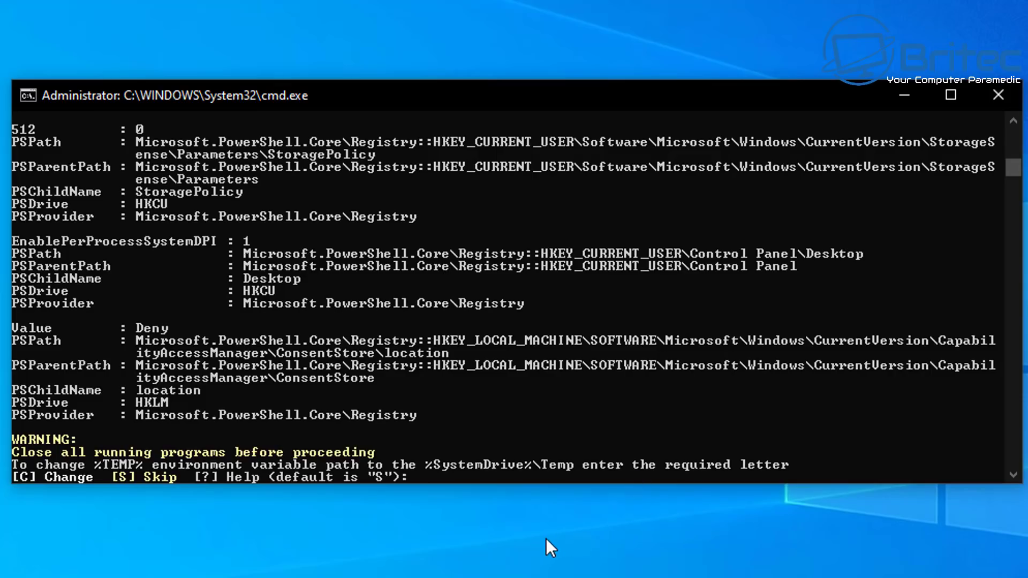
{"action": "type", "text": "s"}
{"action": "key", "text": "Return"}
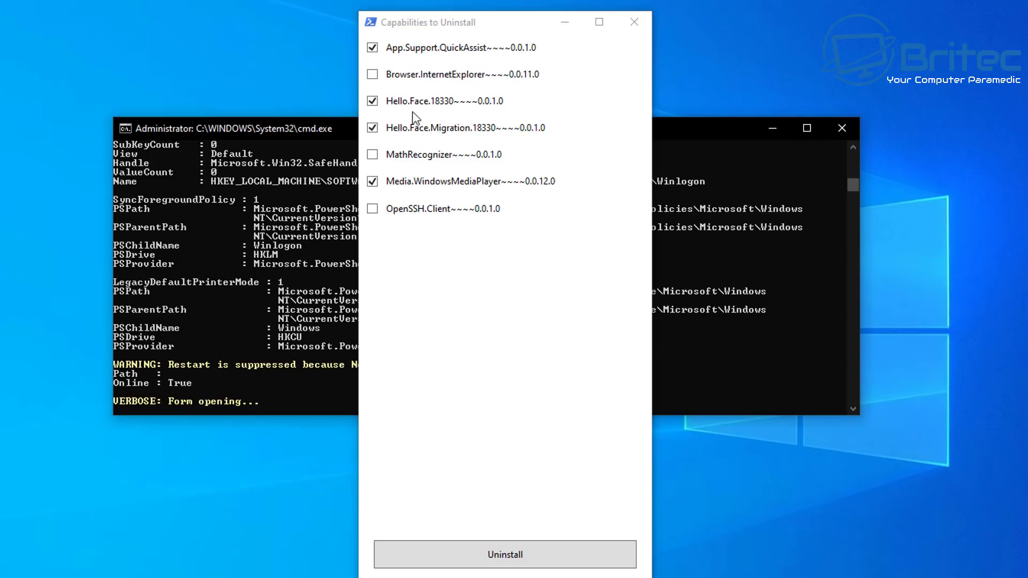
- Uninstall the QuickAssist, Hello.Face, Hello.Face.Migration and WindowsMediaPlayer capabilities, leaving the other capabilities unselected
{"action": "left_click", "coordinate": [373, 128]}
{"action": "left_click", "coordinate": [373, 128]}
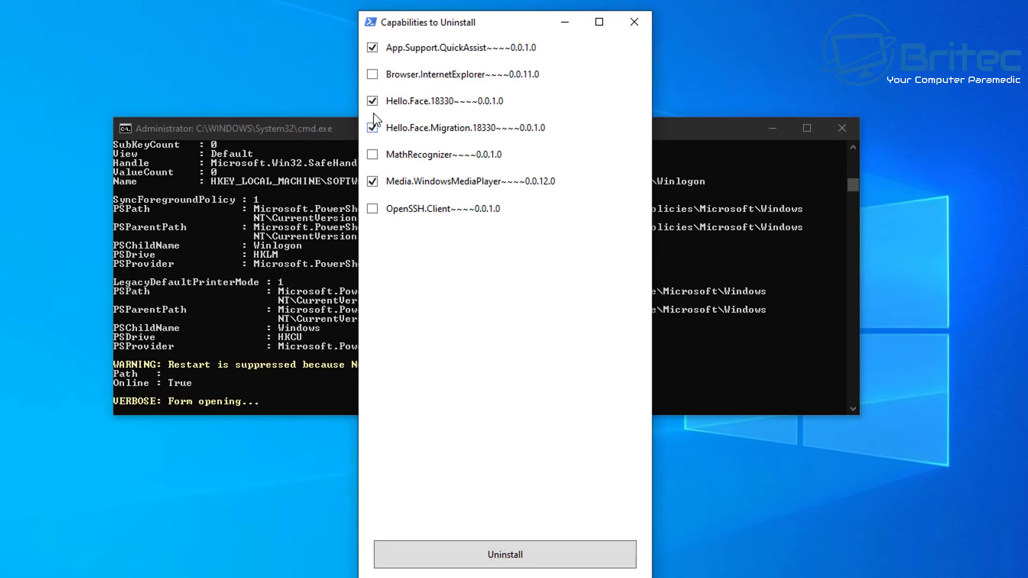
{"action": "left_click", "coordinate": [509, 559]}
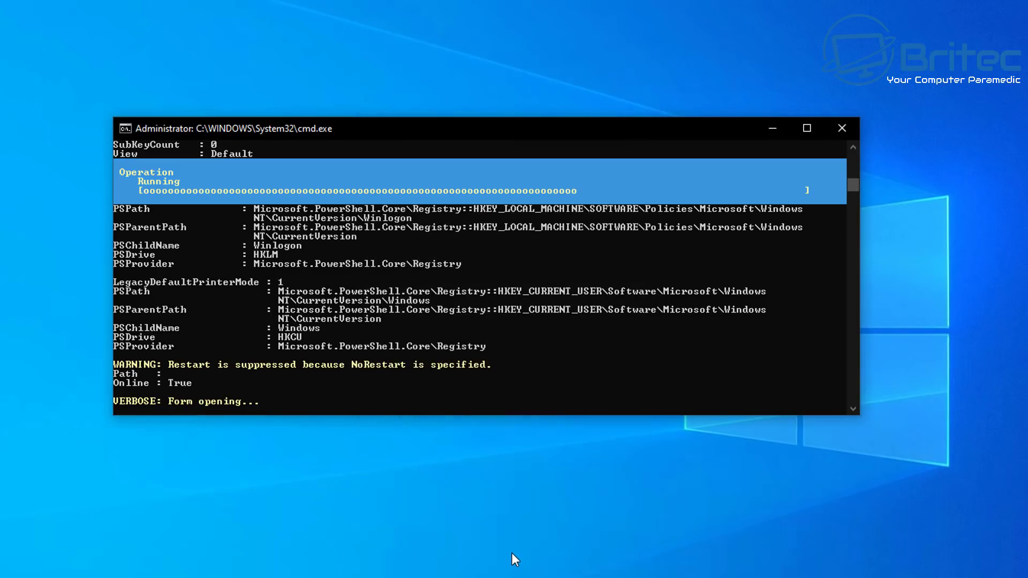
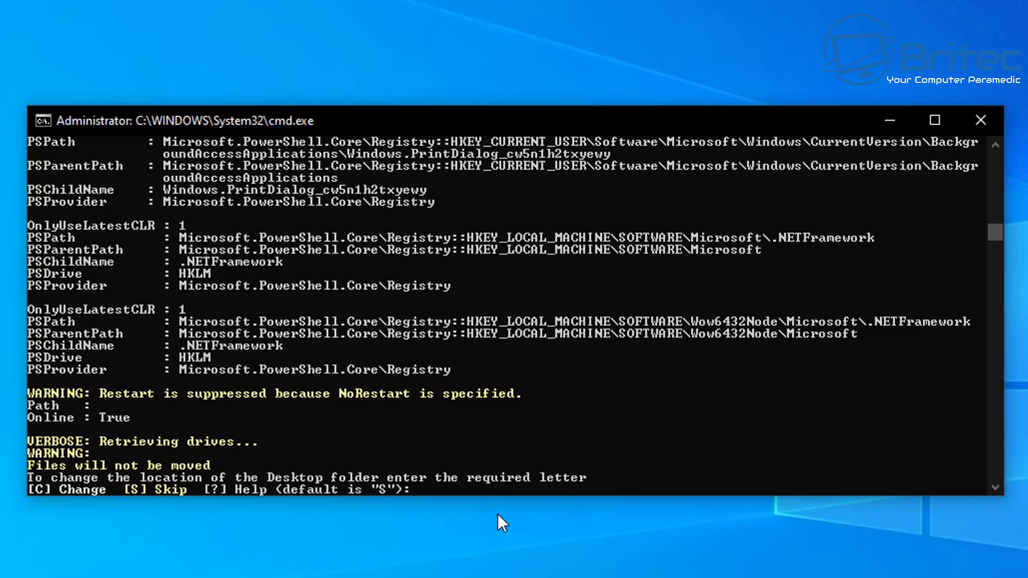
- Skip relocating the Desktop, Documents, Downloads, Music, Pictures and Videos folders, and unpin all the Start menu tiles
{"action": "type", "text": "s"}
{"action": "key", "text": "Return"}
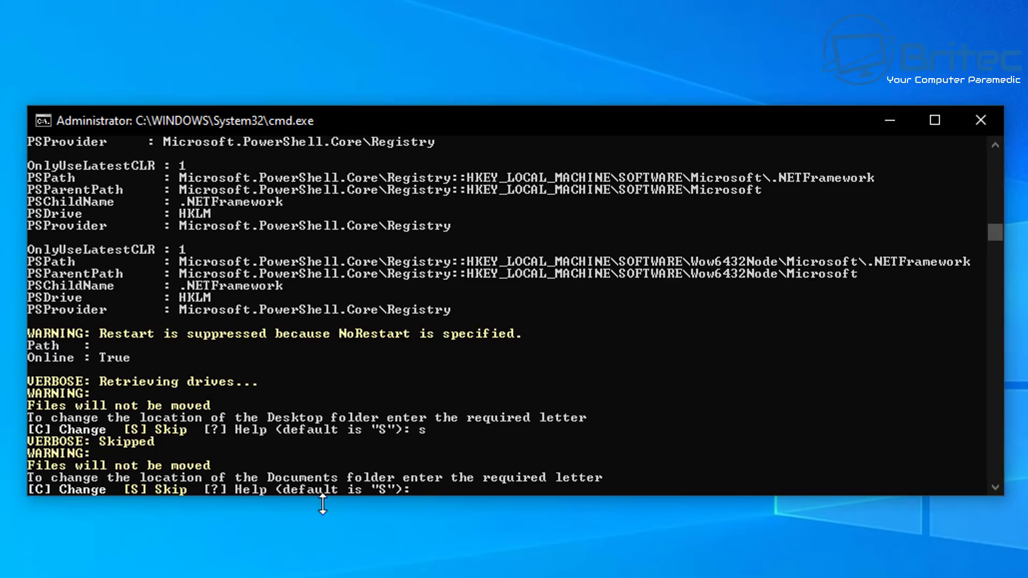
{"action": "type", "text": "s"}
{"action": "key", "text": "Return"}
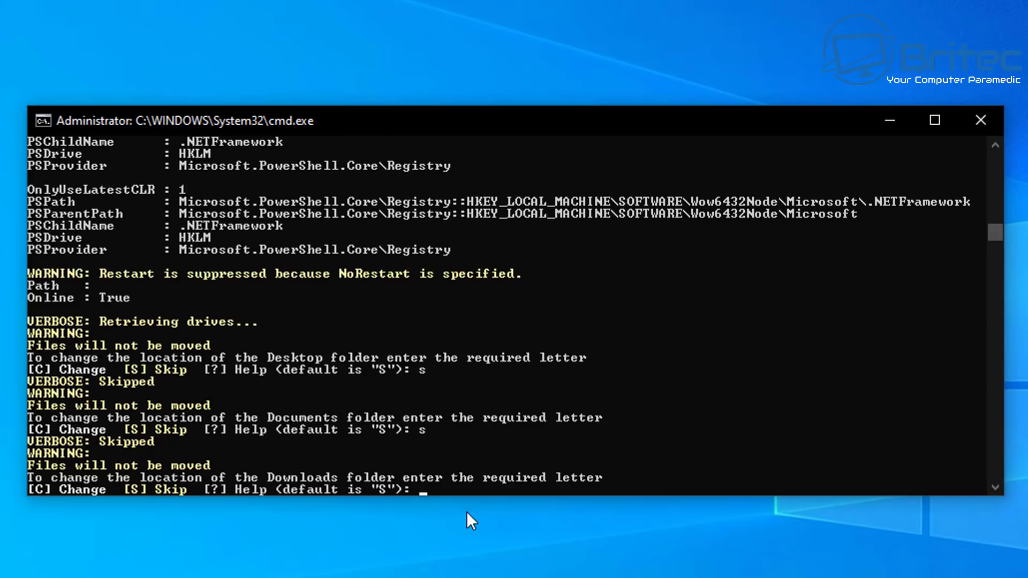
{"action": "type", "text": "s"}
{"action": "key", "text": "Return"}
{"action": "type", "text": "s"}
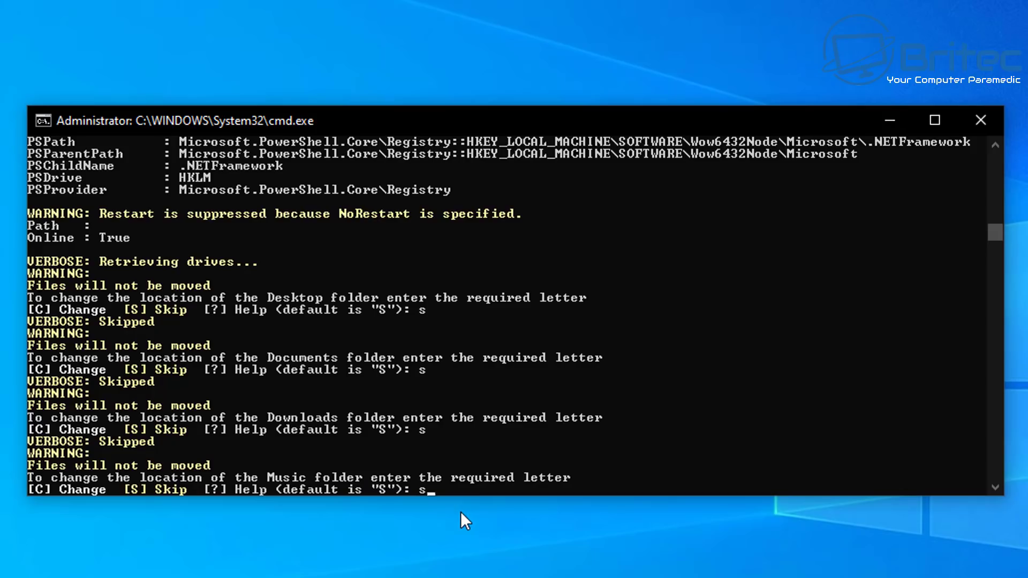
{"action": "key", "text": "Return"}
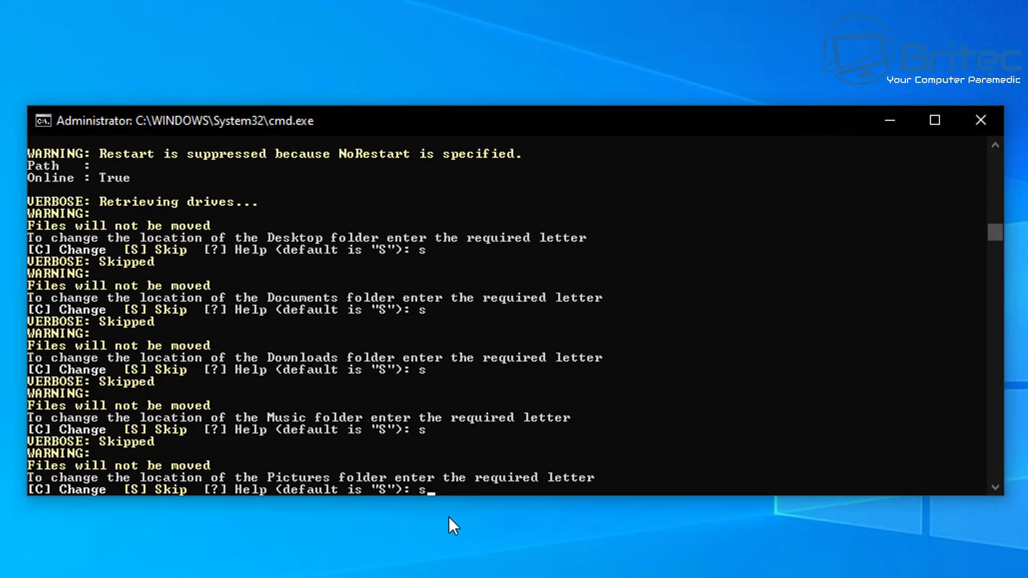
{"action": "type", "text": "s"}
{"action": "key", "text": "Return"}
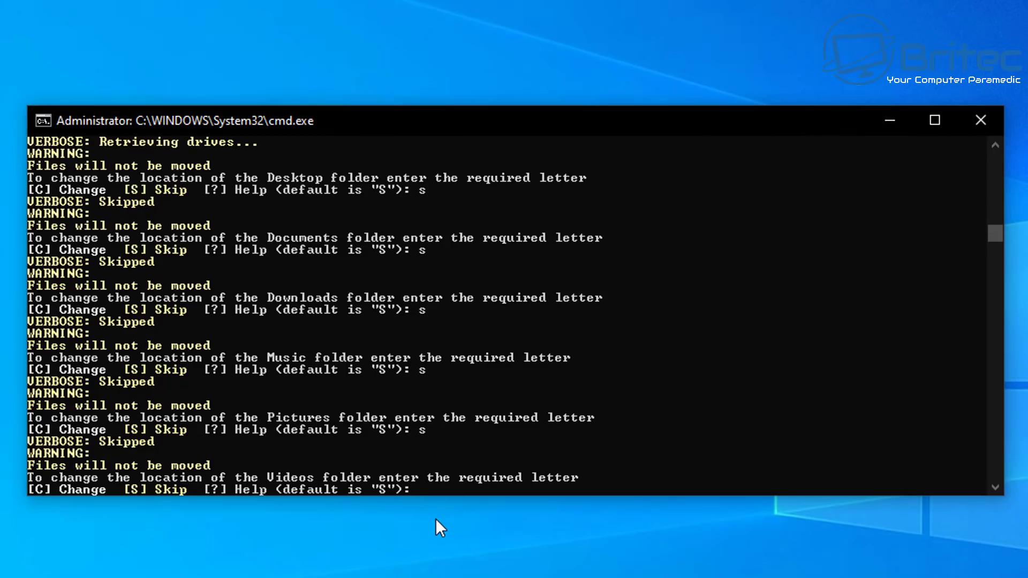
{"action": "key", "text": "Return"}
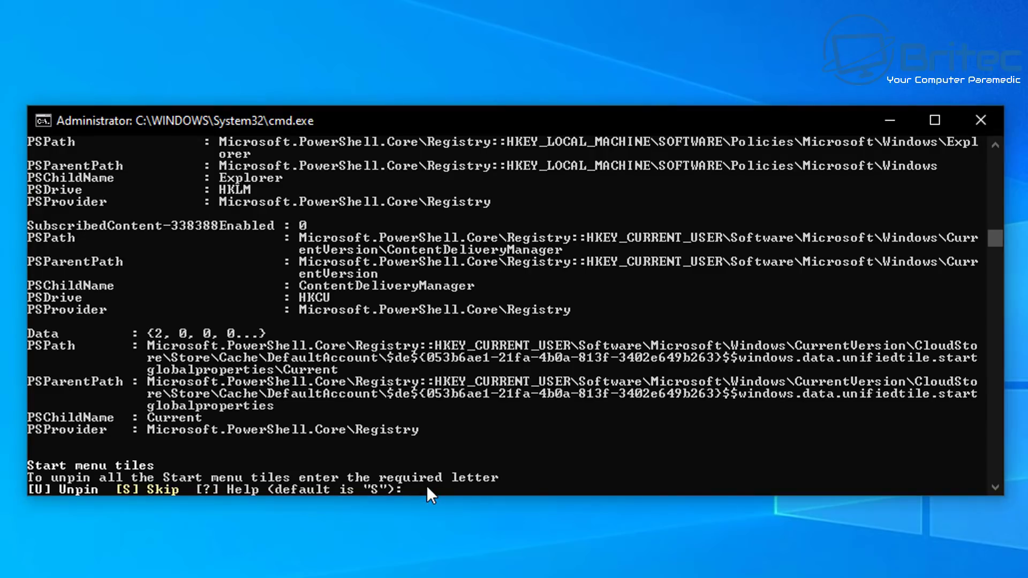
{"action": "type", "text": "u"}
{"action": "key", "text": "Return"}
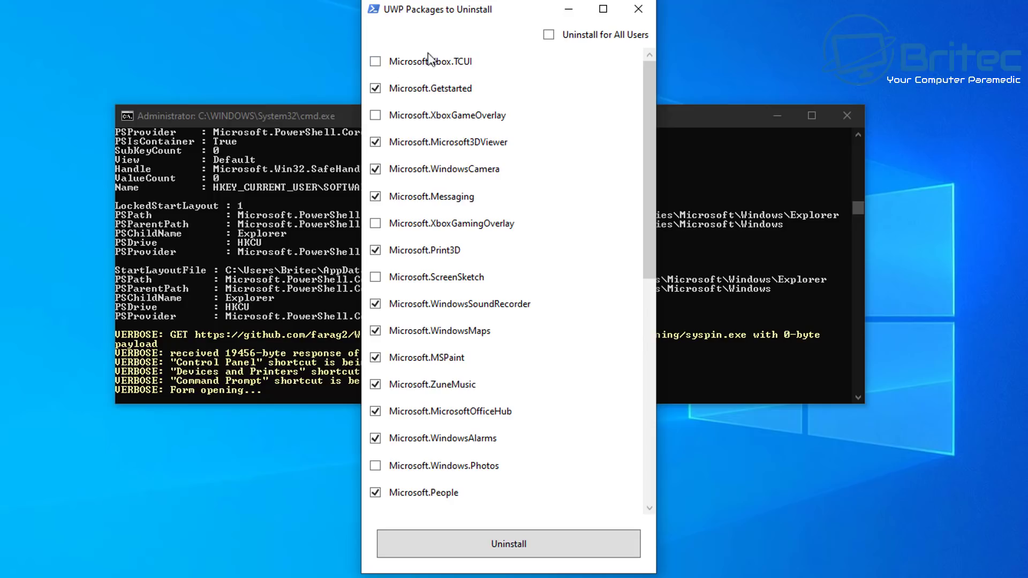
- Mark the Xbox.TCUI, XboxGameOverlay, XboxGamingOverlay, ScreenSketch and XboxSpeechToTextOverlay packages for uninstalling
{"action": "left_click", "coordinate": [375, 62]}
{"action": "left_click", "coordinate": [375, 115]}
{"action": "left_click", "coordinate": [375, 118]}
{"action": "left_click", "coordinate": [375, 115]}
{"action": "left_click", "coordinate": [376, 224]}
{"action": "scroll", "coordinate": [471, 401], "scroll_direction": "down", "scroll_amount": 1}
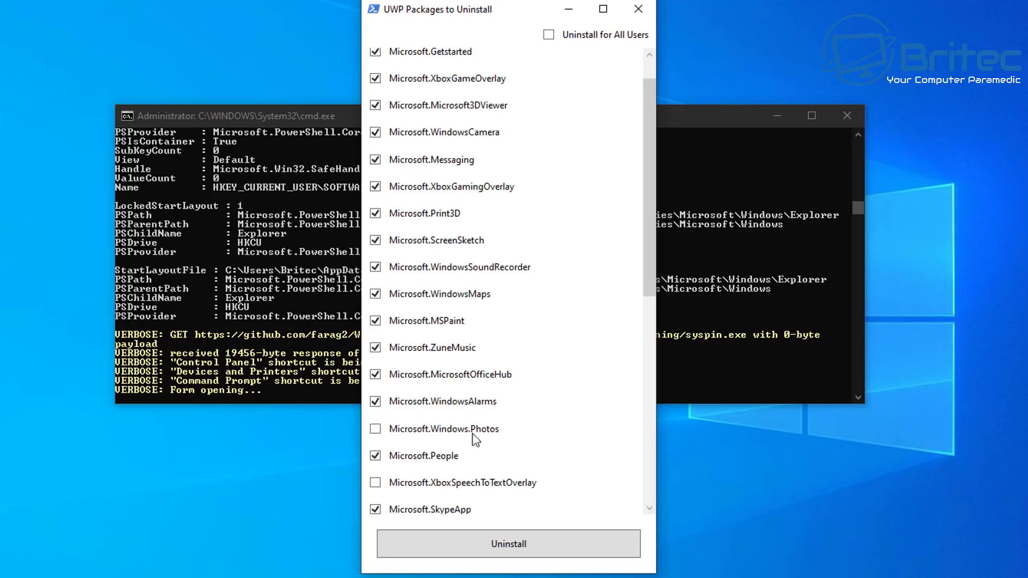
{"action": "scroll", "coordinate": [437, 489], "scroll_direction": "down", "scroll_amount": 1}
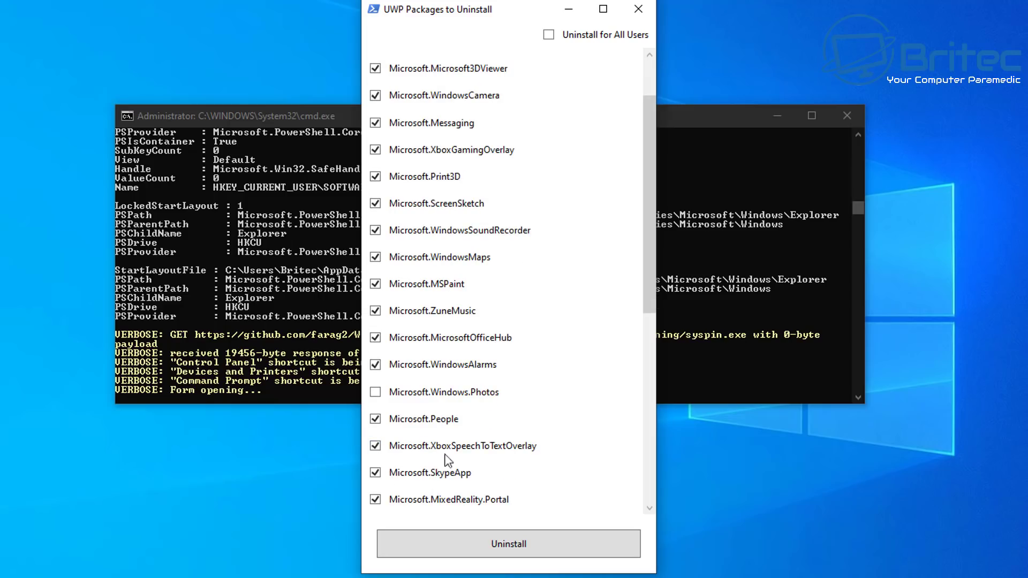
- Mark the XboxIdentityProvider, MicrosoftStickyNotes and XboxApp packages for uninstalling as well
{"action": "scroll", "coordinate": [538, 474], "scroll_direction": "down", "scroll_amount": 3}
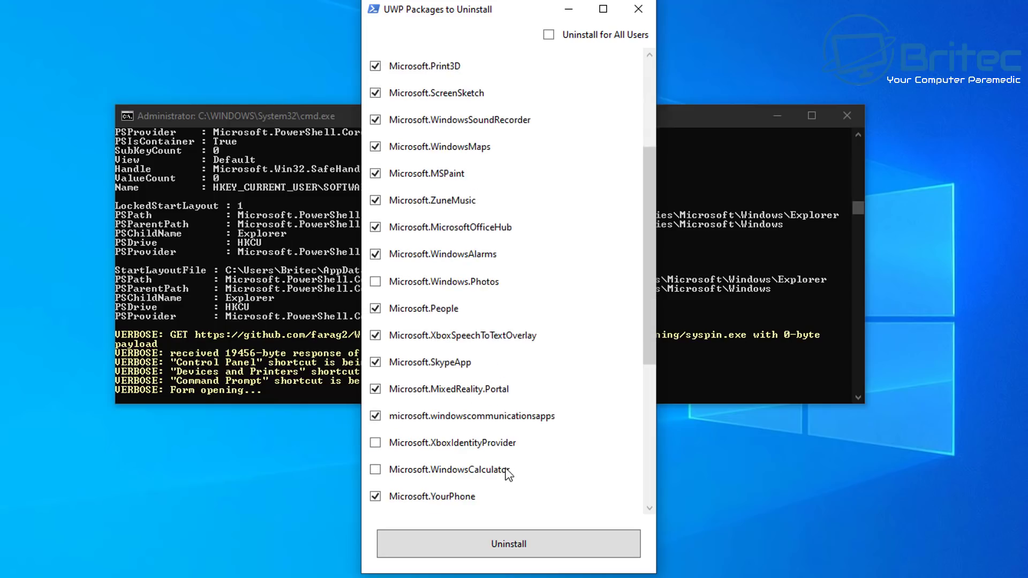
{"action": "left_click", "coordinate": [375, 443]}
{"action": "scroll", "coordinate": [535, 490], "scroll_direction": "down", "scroll_amount": 2}
{"action": "scroll", "coordinate": [506, 490], "scroll_direction": "down", "scroll_amount": 2}
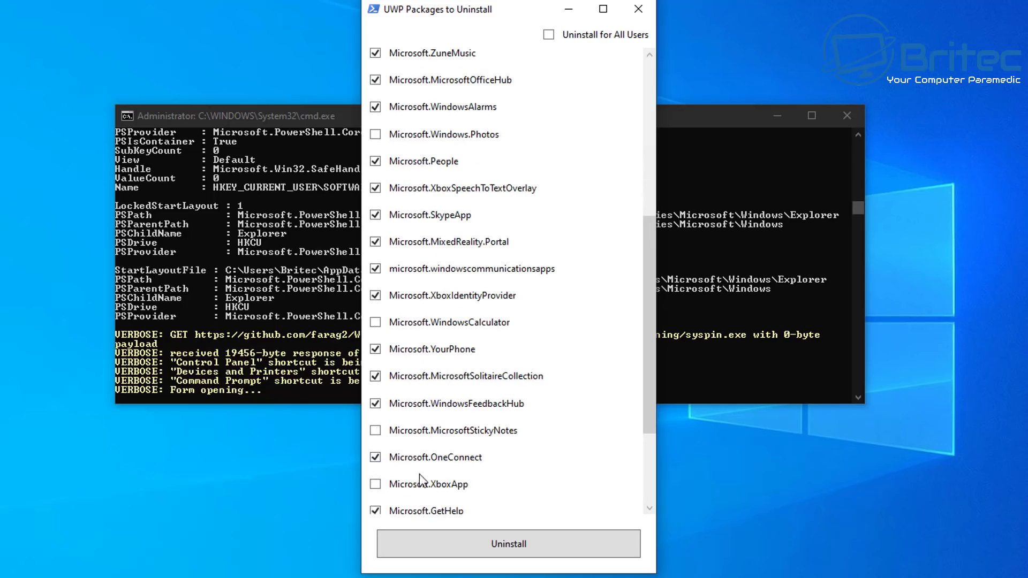
{"action": "left_click", "coordinate": [375, 431]}
{"action": "scroll", "coordinate": [416, 444], "scroll_direction": "down", "scroll_amount": 1}
{"action": "left_click", "coordinate": [393, 454]}
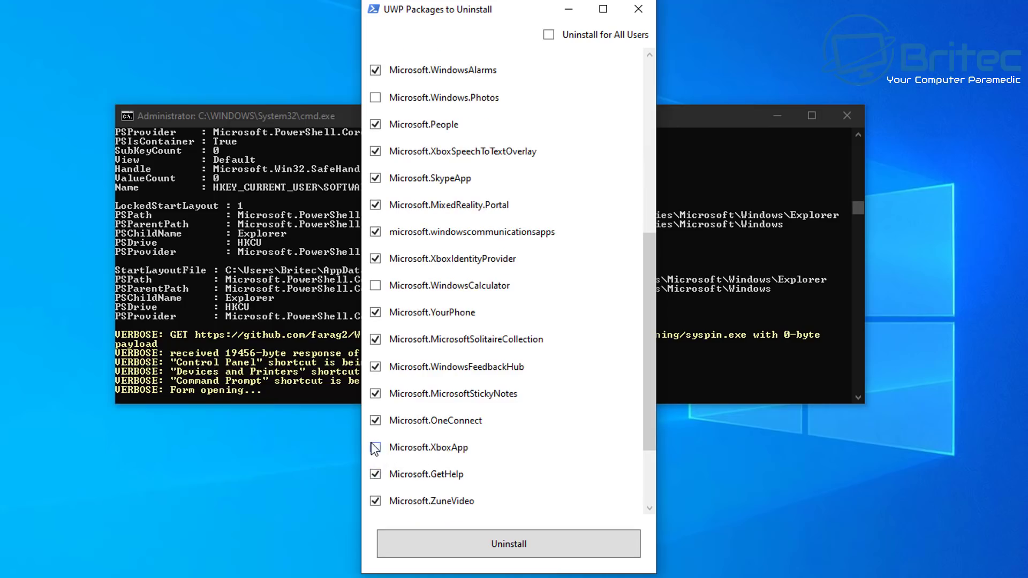
- Check the whole package list and uninstall the selected UWP packages, leaving Windows.Photos and WindowsCalculator unselected
{"action": "scroll", "coordinate": [470, 435], "scroll_direction": "down", "scroll_amount": 3}
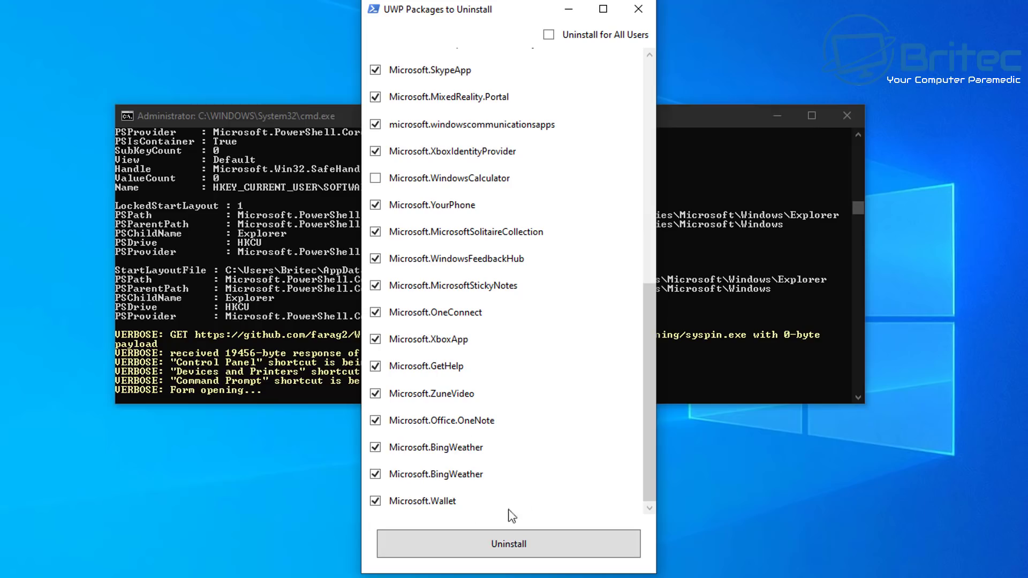
{"action": "scroll", "coordinate": [455, 463], "scroll_direction": "up", "scroll_amount": 4}
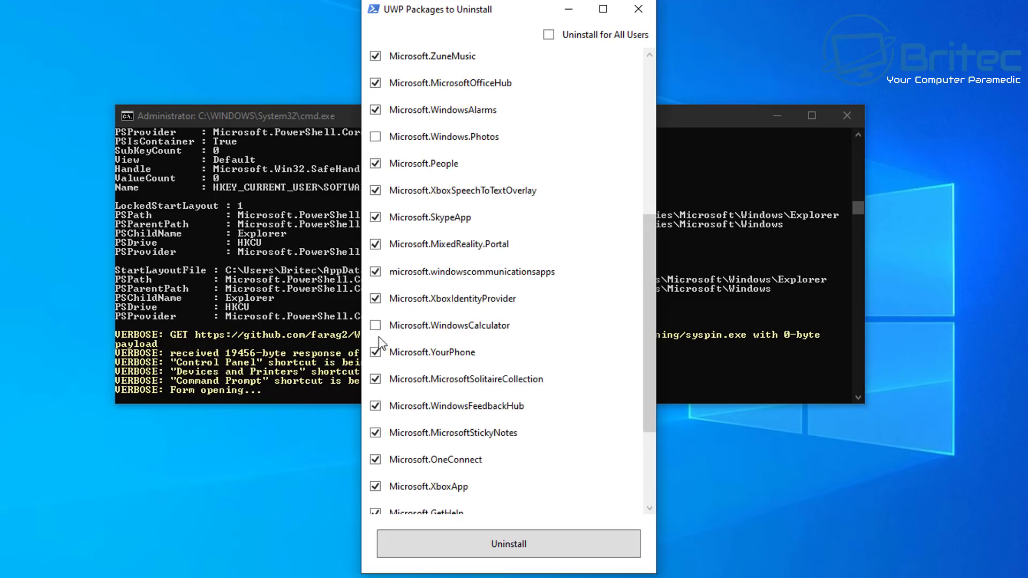
{"action": "scroll", "coordinate": [481, 338], "scroll_direction": "up", "scroll_amount": 5}
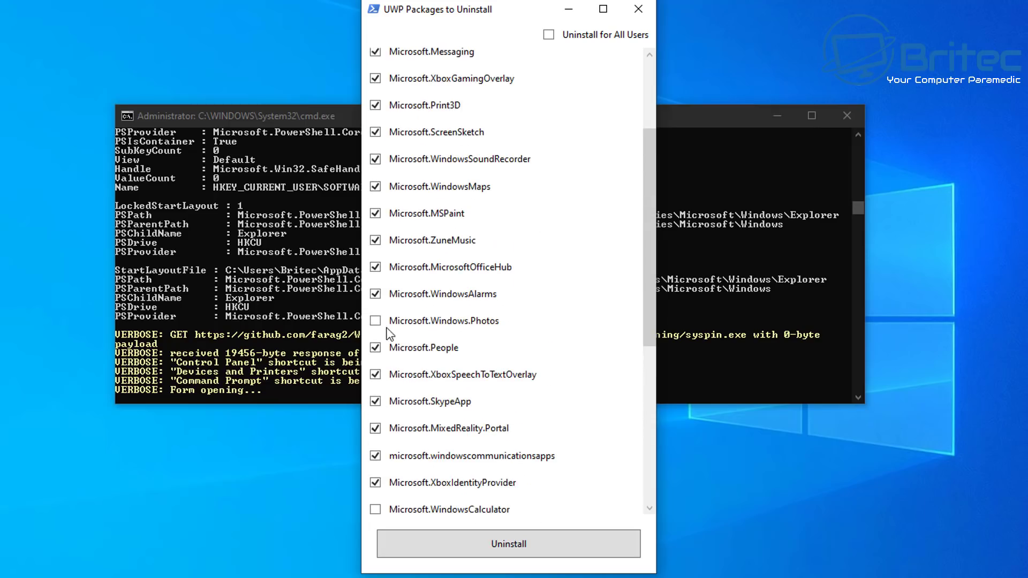
{"action": "scroll", "coordinate": [500, 337], "scroll_direction": "up", "scroll_amount": 4}
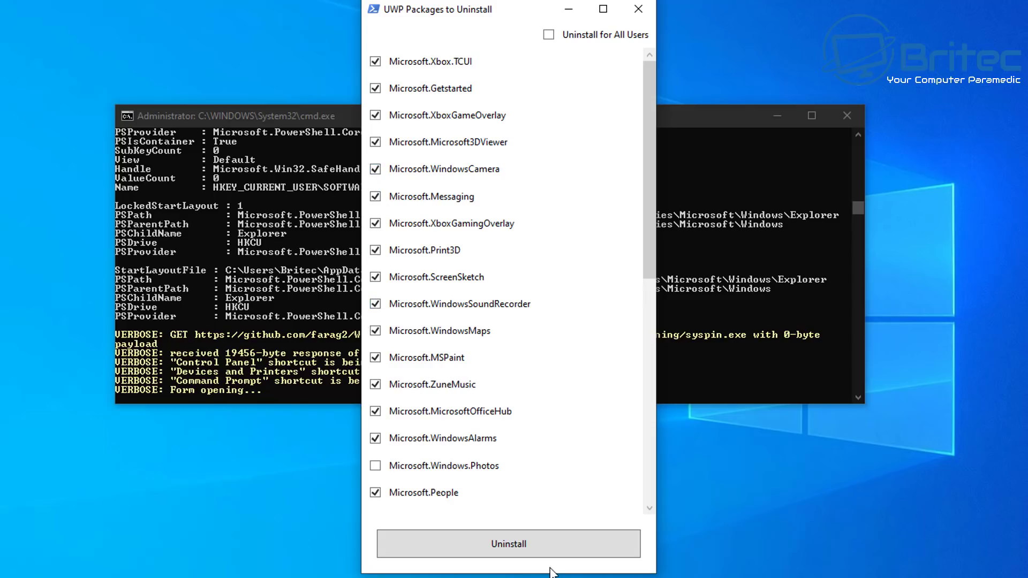
{"action": "left_click", "coordinate": [532, 544]}
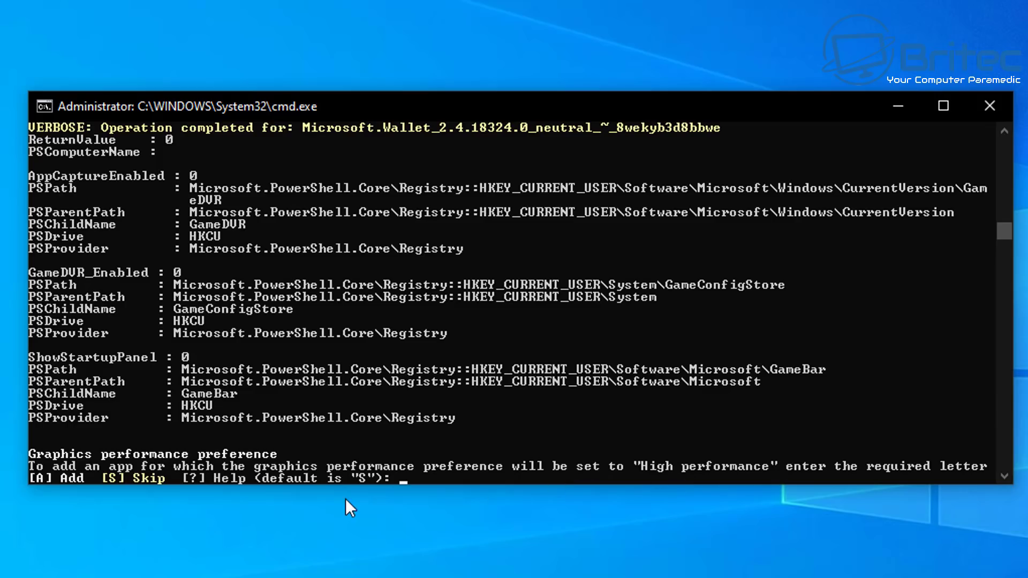
- Skip adding an app with the High performance graphics preference and skip turning on Controlled folder access
{"action": "type", "text": "s"}
{"action": "key", "text": "Return"}
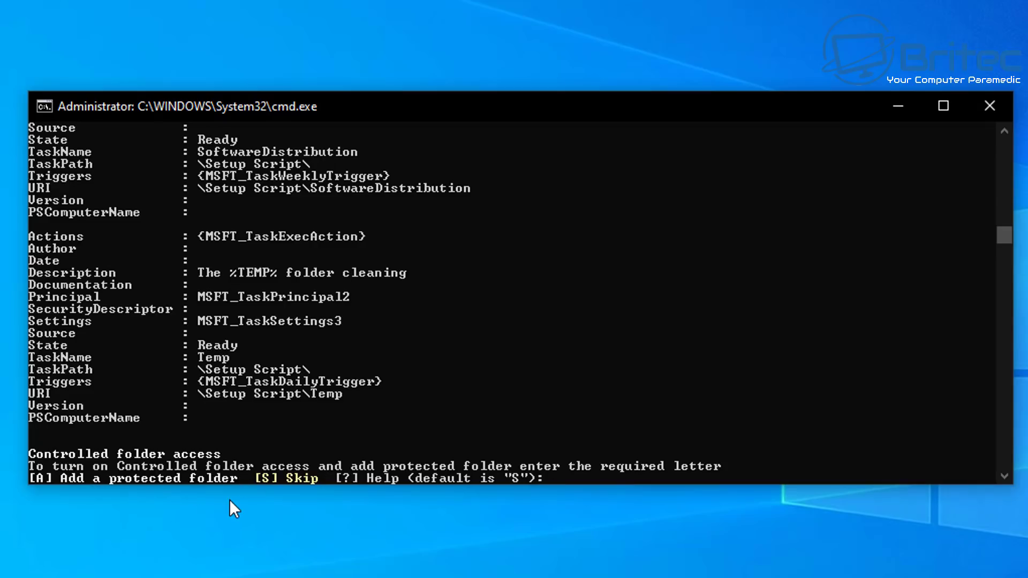
{"action": "type", "text": "s"}
{"action": "key", "text": "Return"}
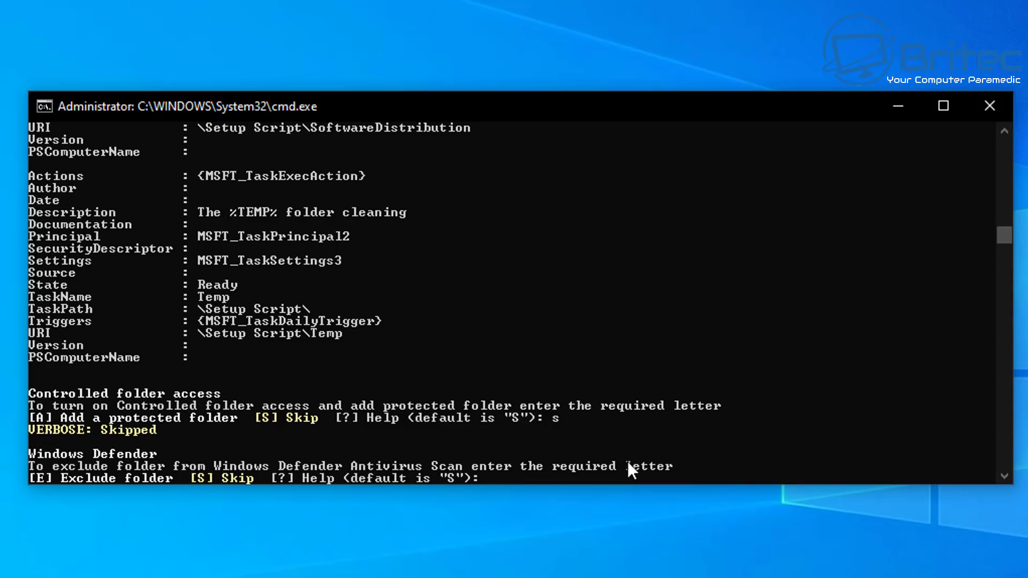
- Skip excluding a folder and a file from the Windows Defender Antivirus Scan
{"action": "type", "text": "s"}
{"action": "key", "text": "Return"}
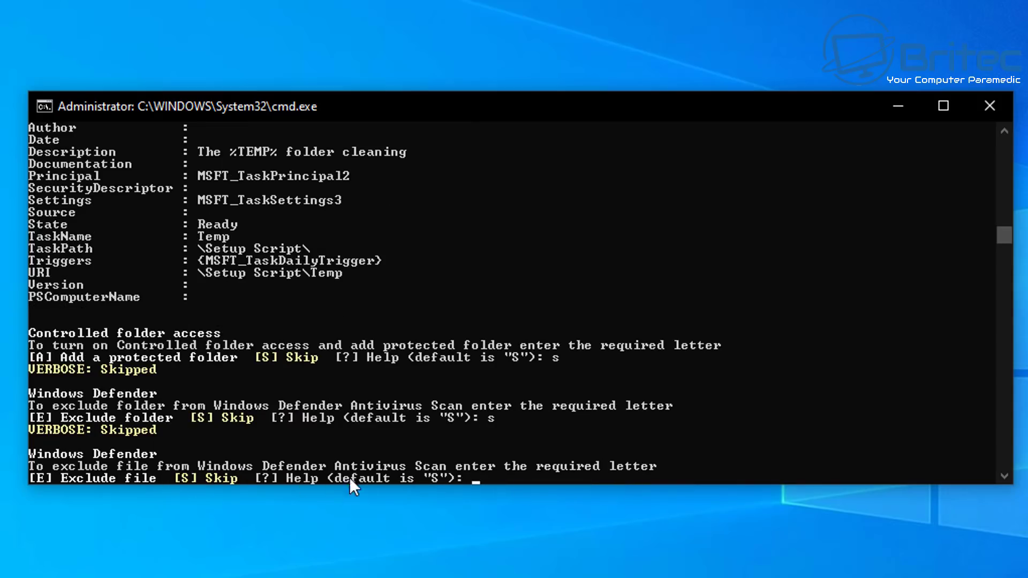
{"action": "type", "text": "s"}
{"action": "key", "text": "Return"}
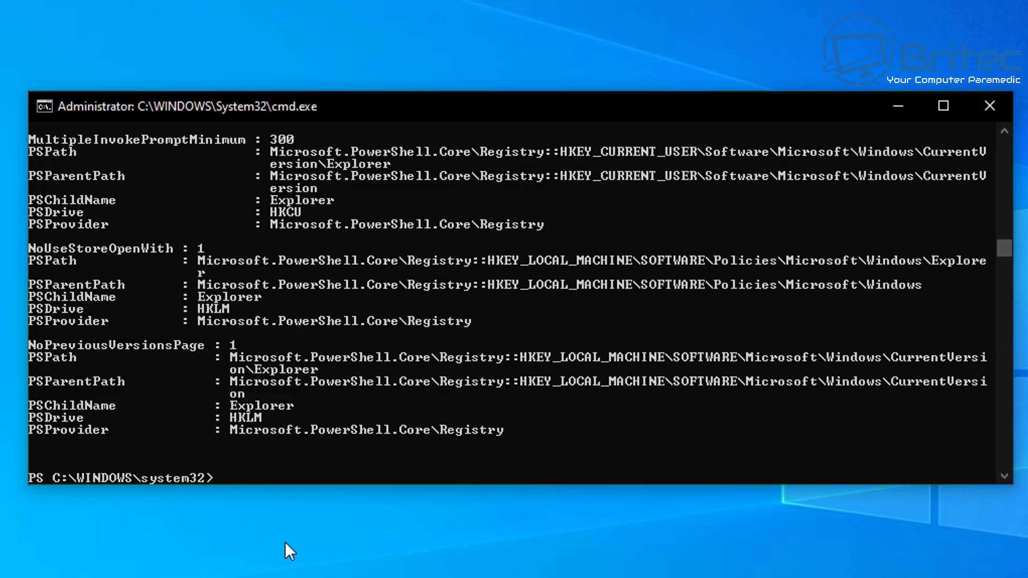
- End the PowerShell session with the exit command
{"action": "type", "text": "edi"}
{"action": "key", "text": "BackSpace"}
{"action": "key", "text": "BackSpace"}
{"action": "type", "text": "xit"}
{"action": "key", "text": "Return"}
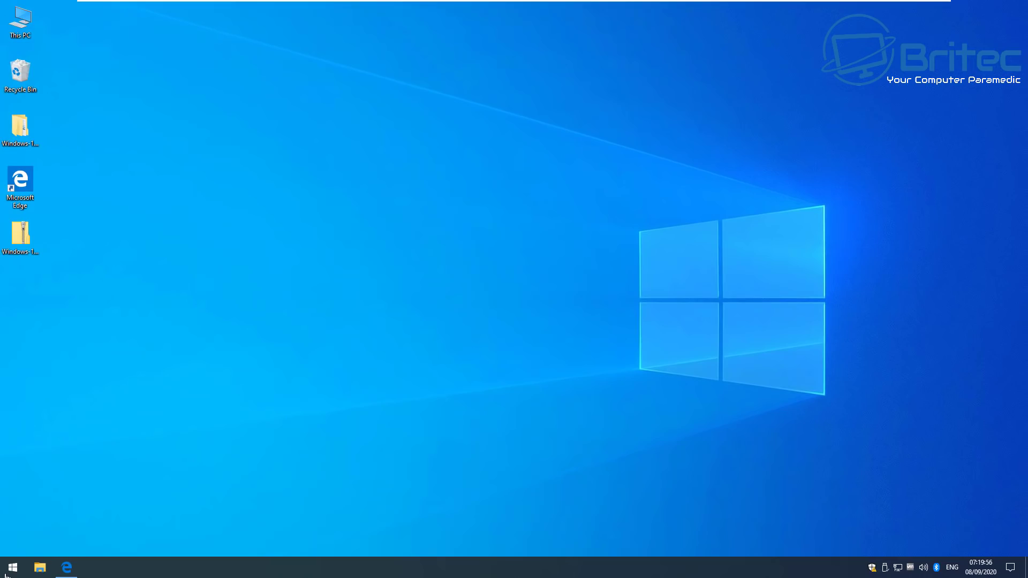
- Examine the Start menu's remaining apps and tiles and the Start button's shortcut list, and close them
{"action": "left_click", "coordinate": [12, 568]}
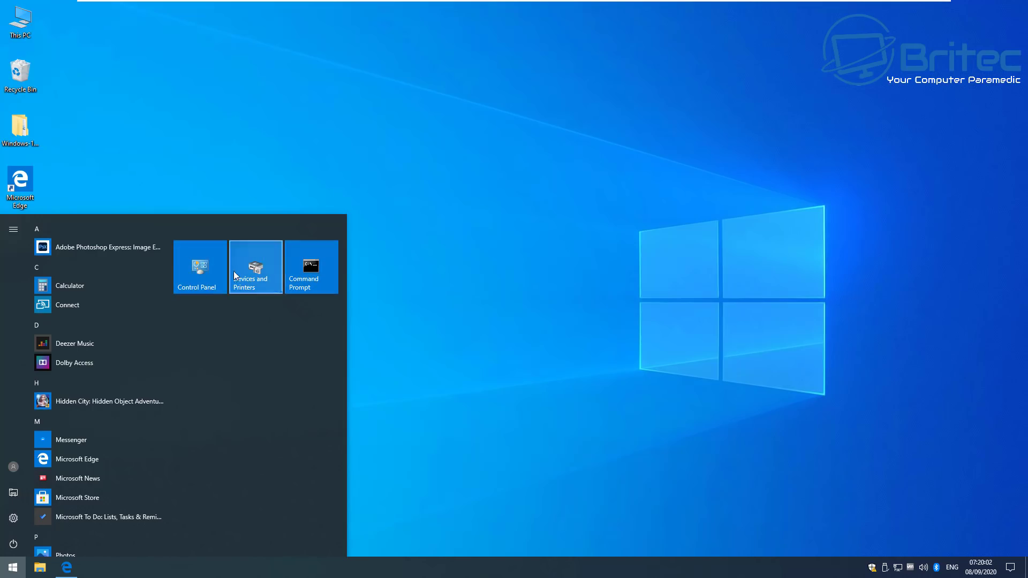
{"action": "right_click", "coordinate": [5, 572]}
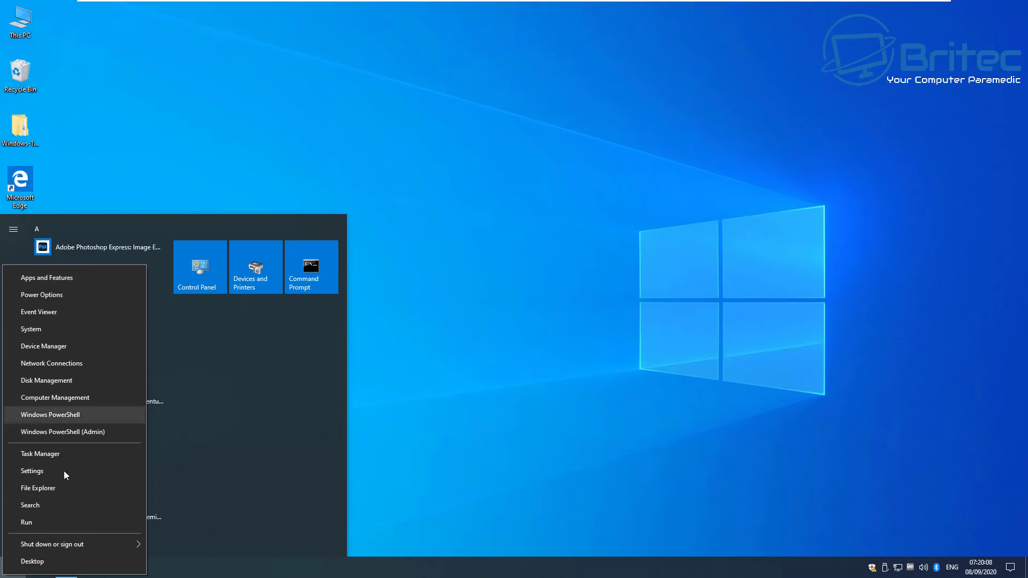
{"action": "left_click", "coordinate": [593, 430]}
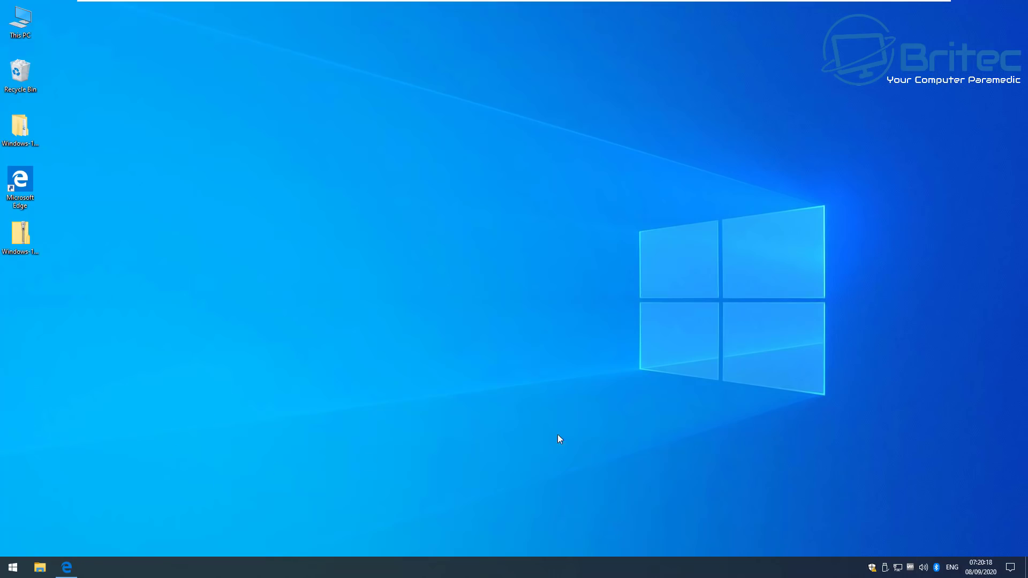
- Open the Privacy settings in Windows Settings and turn off letting Windows track app launches
{"action": "left_click", "coordinate": [12, 567]}
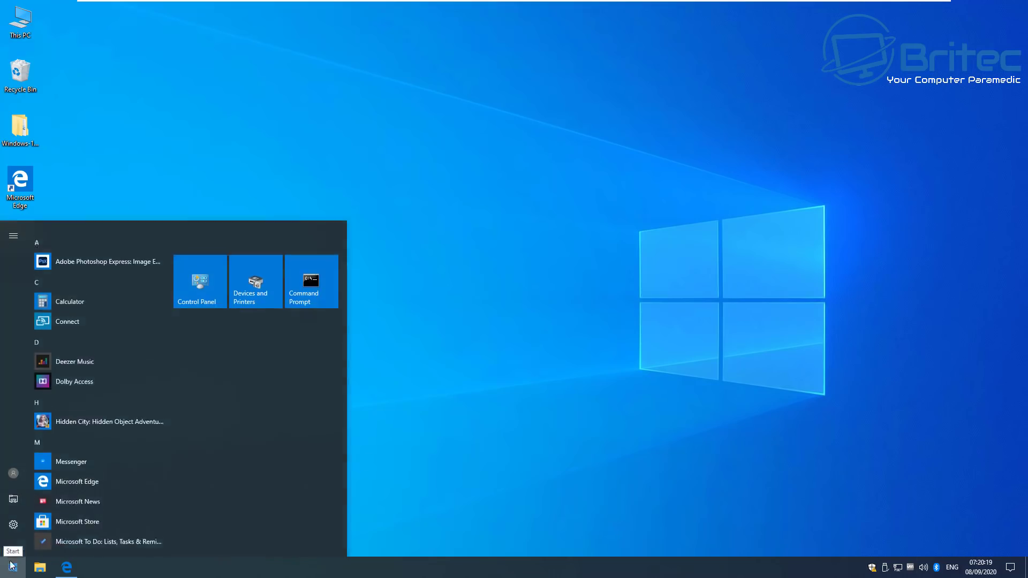
{"action": "left_click", "coordinate": [12, 518]}
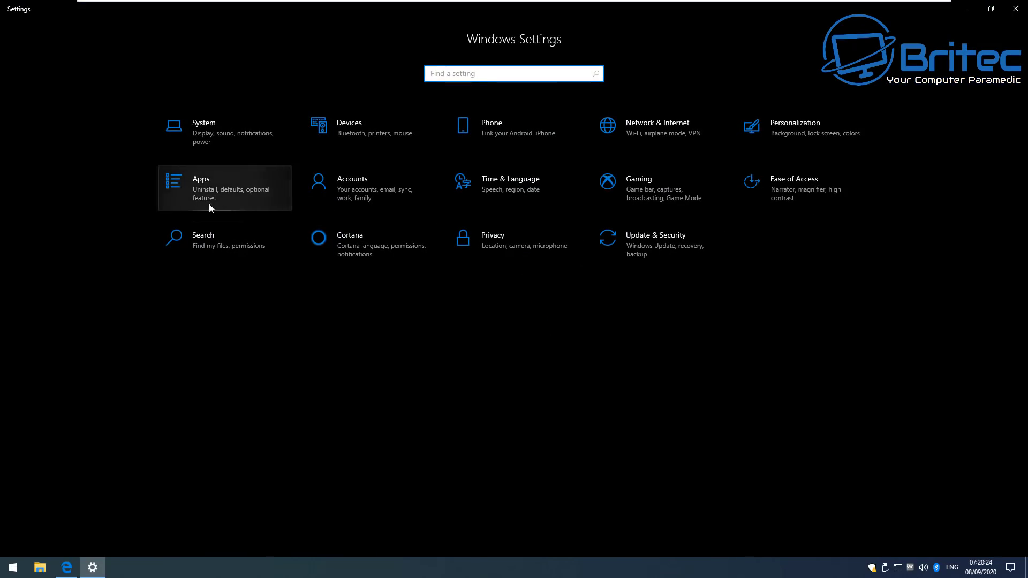
{"action": "left_click", "coordinate": [494, 245]}
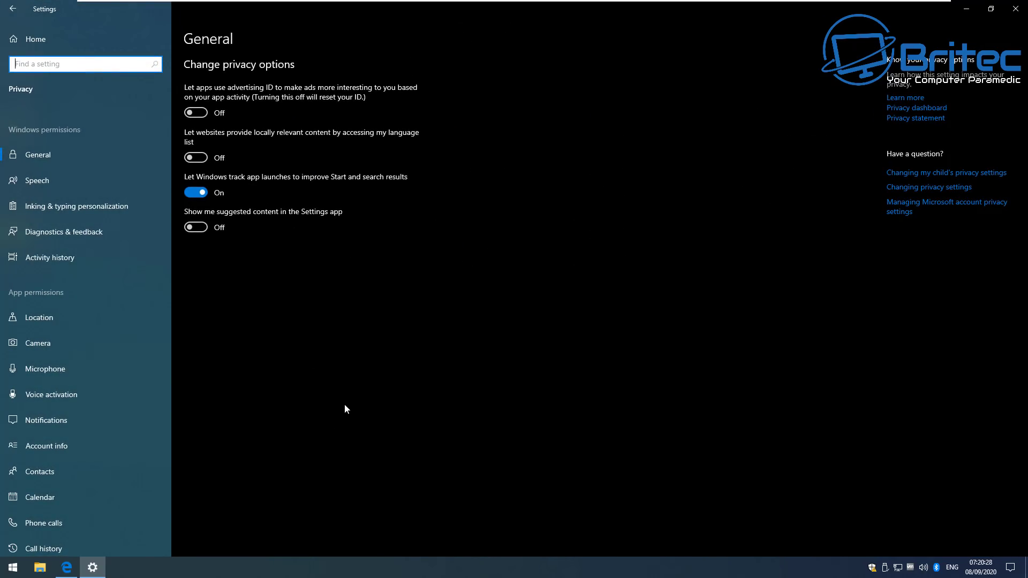
{"action": "left_click", "coordinate": [197, 194]}
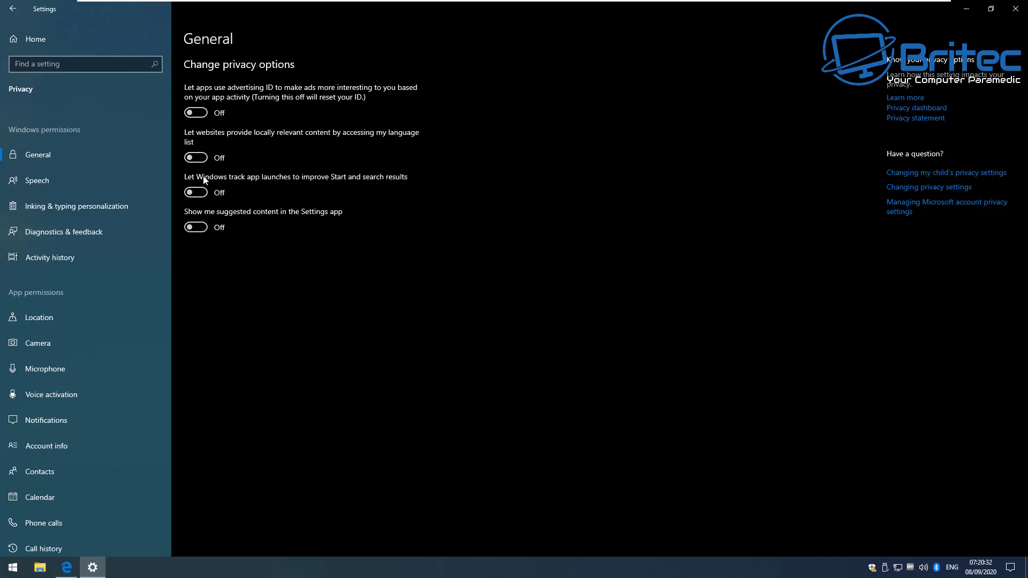
- Look at the Speech privacy page and turn off Inking & typing personalization
{"action": "left_click", "coordinate": [30, 185]}
{"action": "left_click", "coordinate": [41, 211]}
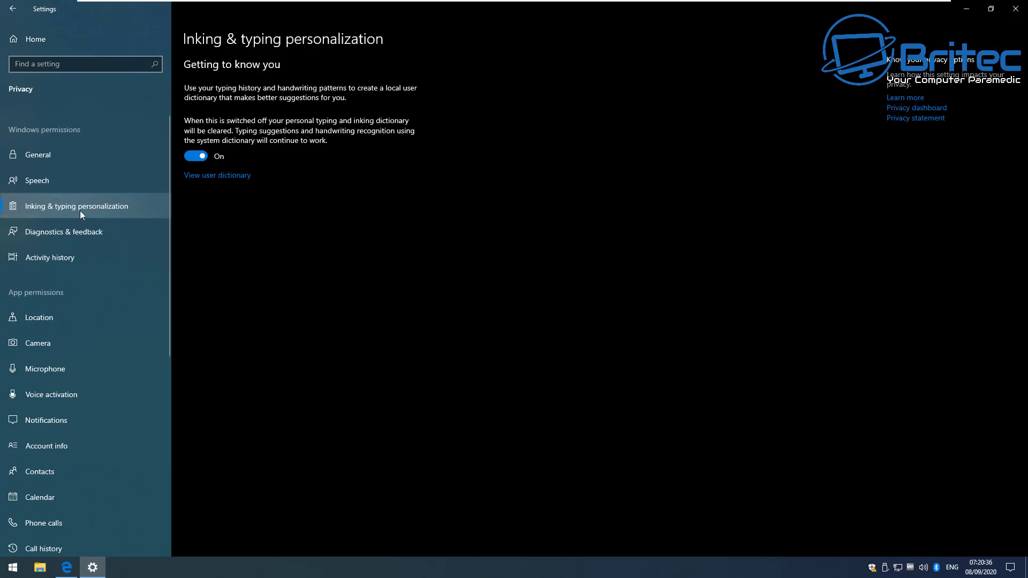
{"action": "left_click", "coordinate": [202, 160]}
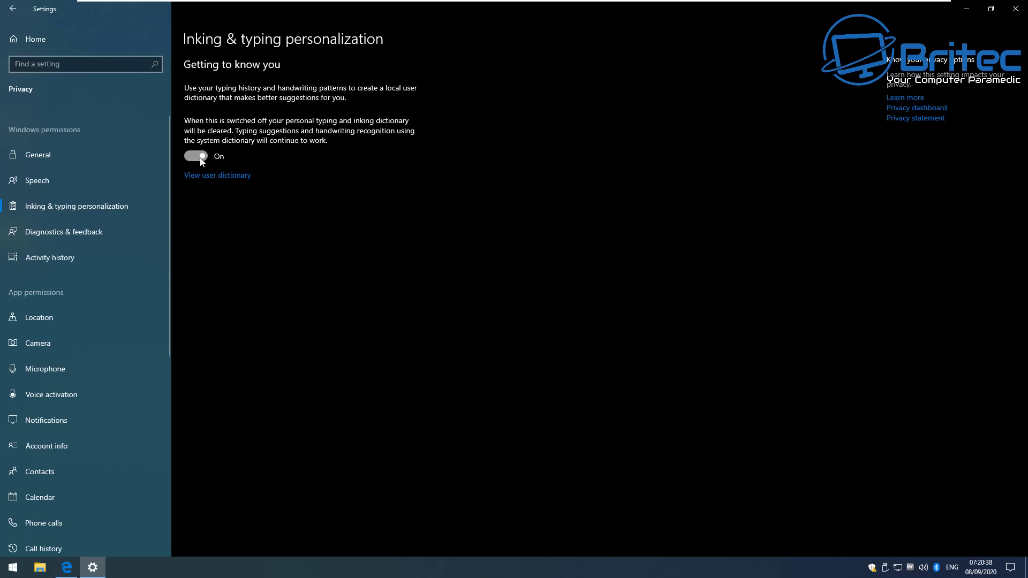
- Review the Diagnostics & feedback page and turn off storing activity history on this device
{"action": "left_click", "coordinate": [47, 241]}
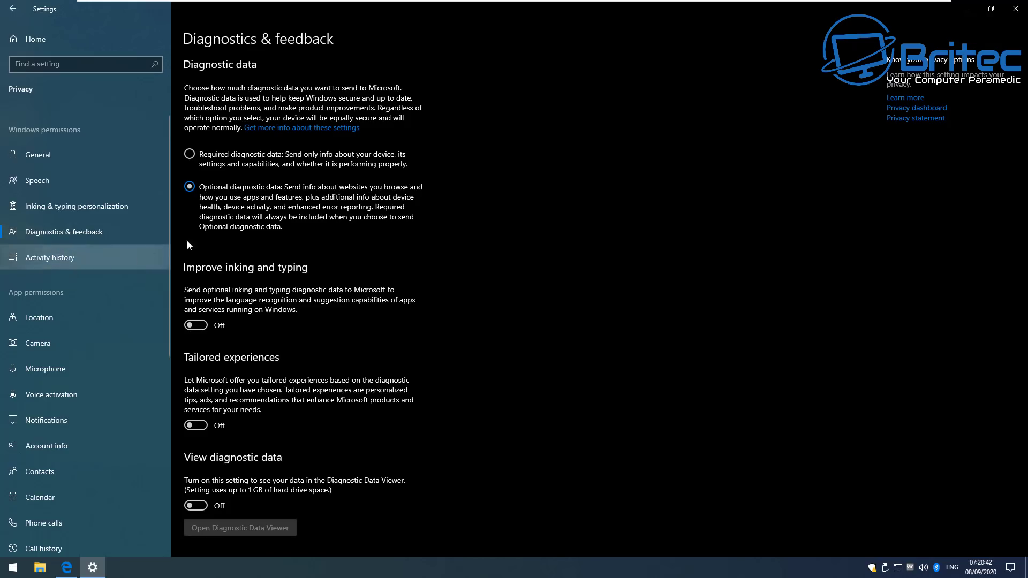
{"action": "left_click", "coordinate": [28, 263]}
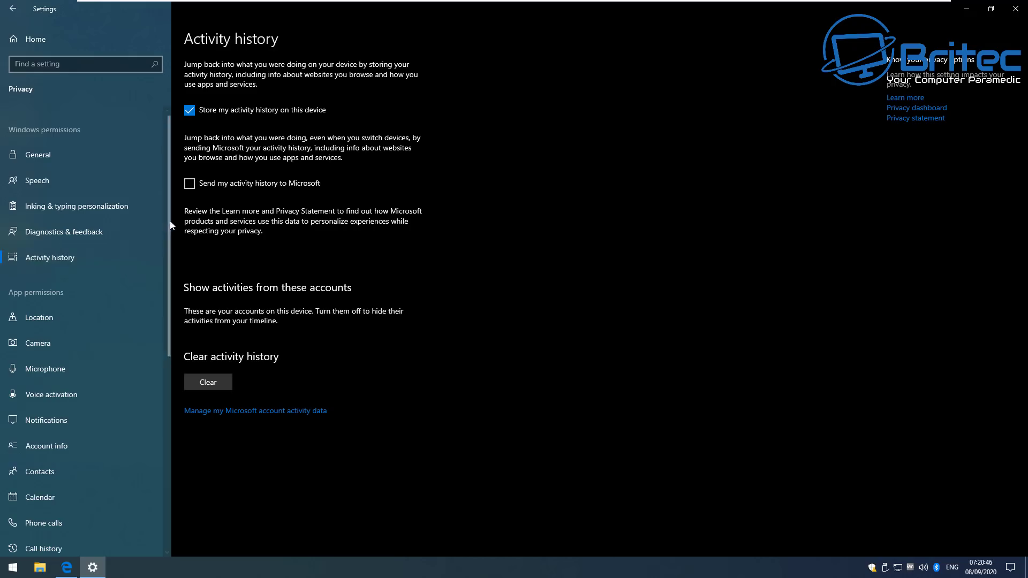
{"action": "left_click", "coordinate": [190, 112]}
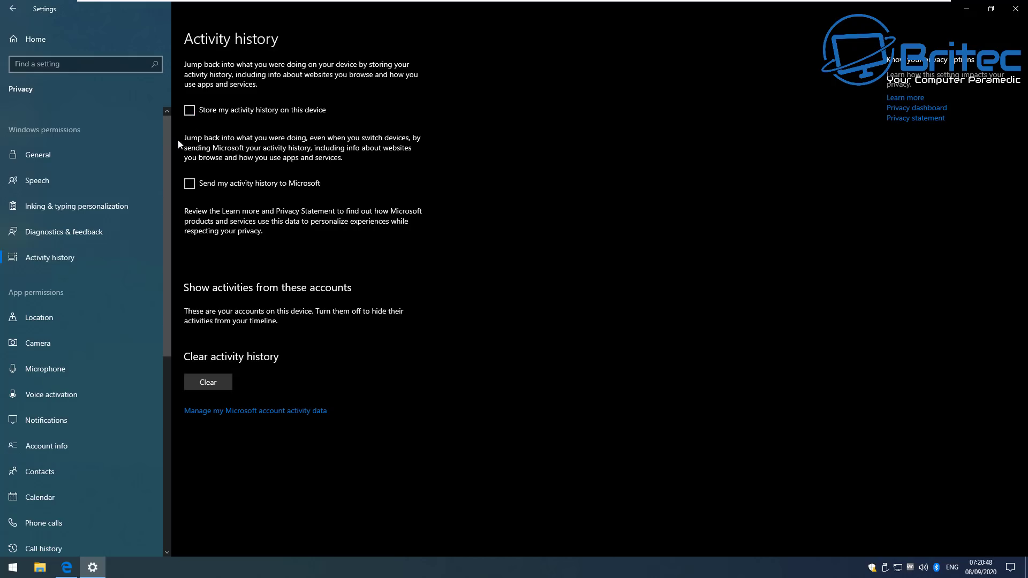
- Review the Location privacy page, and turn off camera access for Desktop App Web Viewer, Microsoft Edge, Microsoft Photos, desktop apps and apps in general
{"action": "left_click", "coordinate": [28, 315]}
{"action": "scroll", "coordinate": [236, 414], "scroll_direction": "down", "scroll_amount": 2}
{"action": "scroll", "coordinate": [236, 414], "scroll_direction": "down", "scroll_amount": 5}
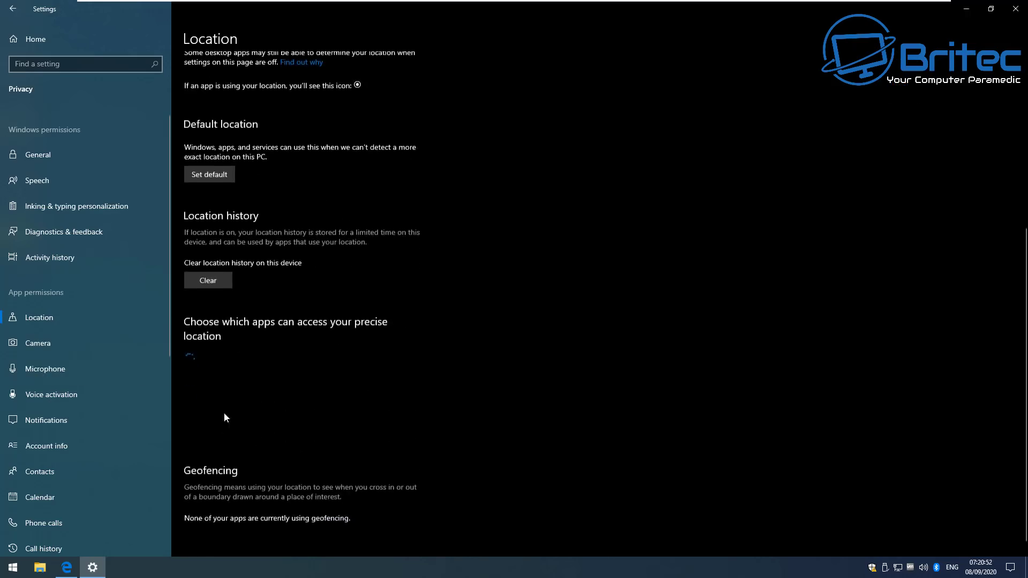
{"action": "left_click", "coordinate": [36, 347]}
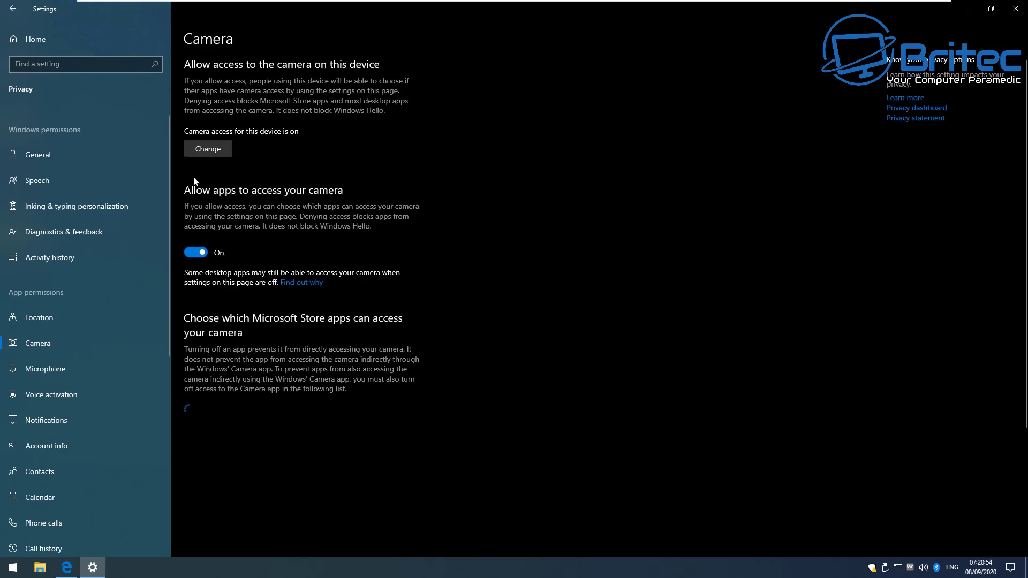
{"action": "scroll", "coordinate": [321, 385], "scroll_direction": "down", "scroll_amount": 3}
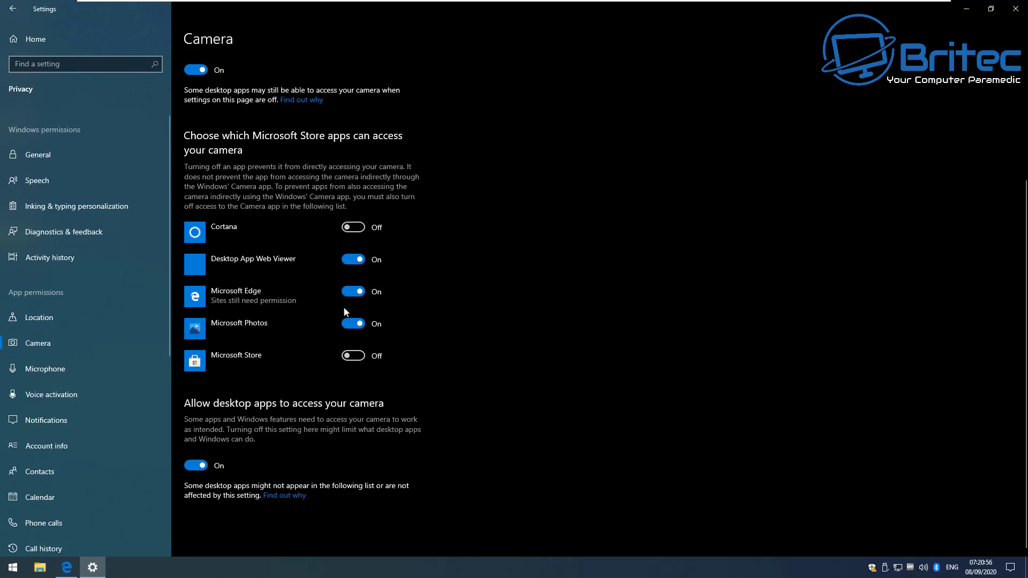
{"action": "left_click", "coordinate": [352, 259]}
{"action": "left_click", "coordinate": [353, 291]}
{"action": "left_click", "coordinate": [353, 323]}
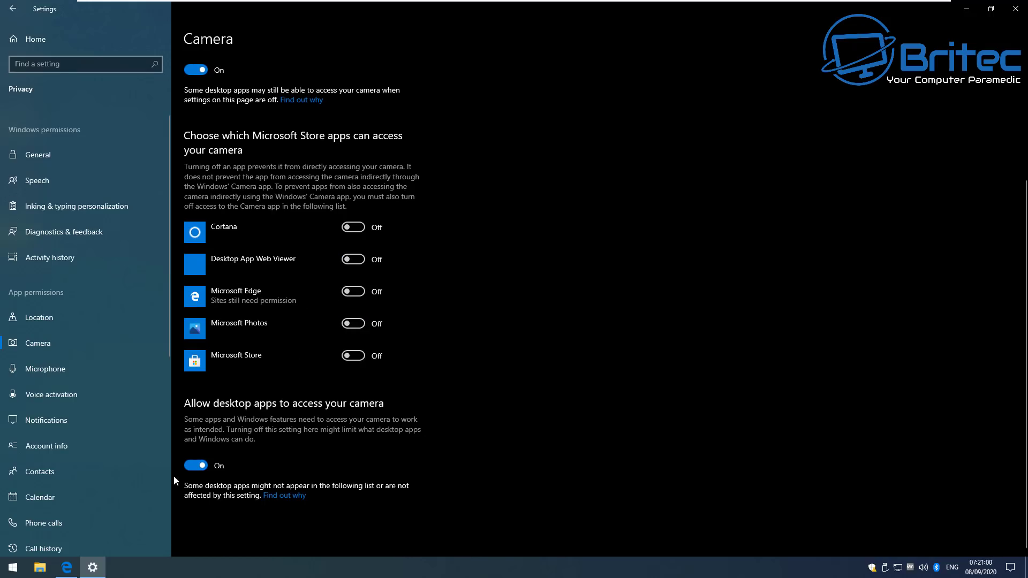
{"action": "left_click", "coordinate": [194, 466]}
{"action": "left_click", "coordinate": [195, 70]}
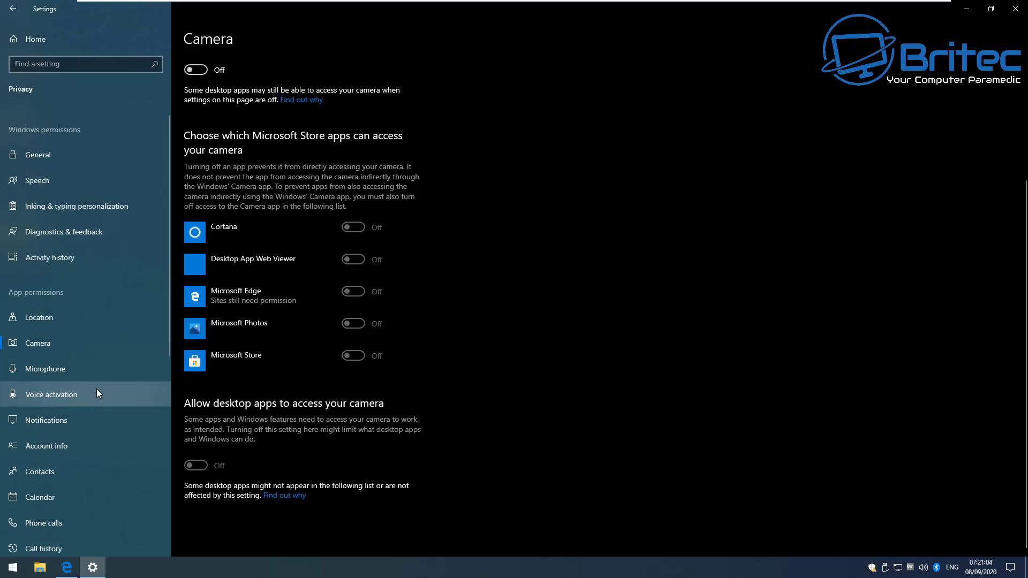
- Turn off microphone access for Microsoft Edge and Microsoft Photos in the Microphone privacy settings
{"action": "left_click", "coordinate": [40, 373]}
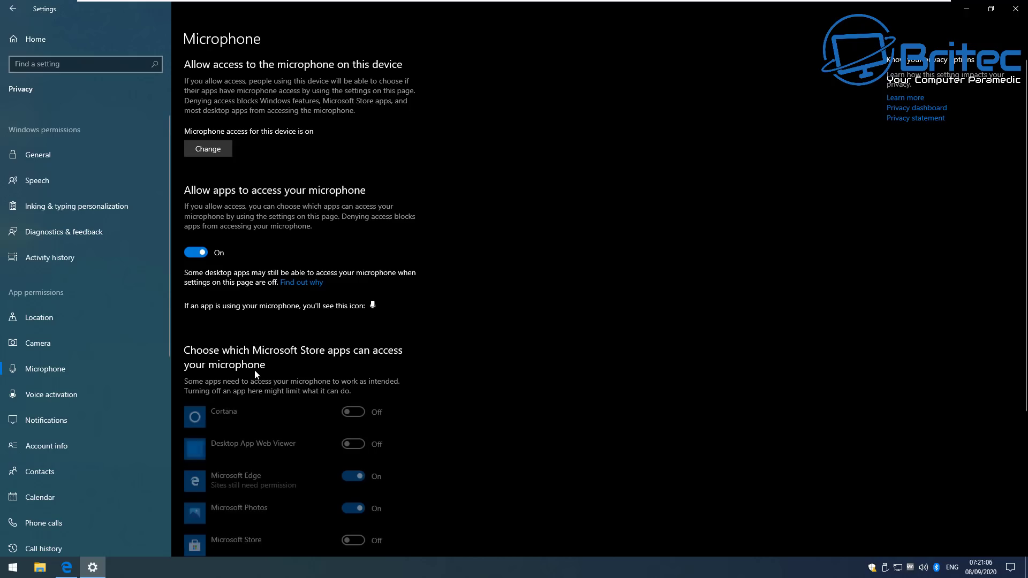
{"action": "scroll", "coordinate": [241, 337], "scroll_direction": "down", "scroll_amount": 3}
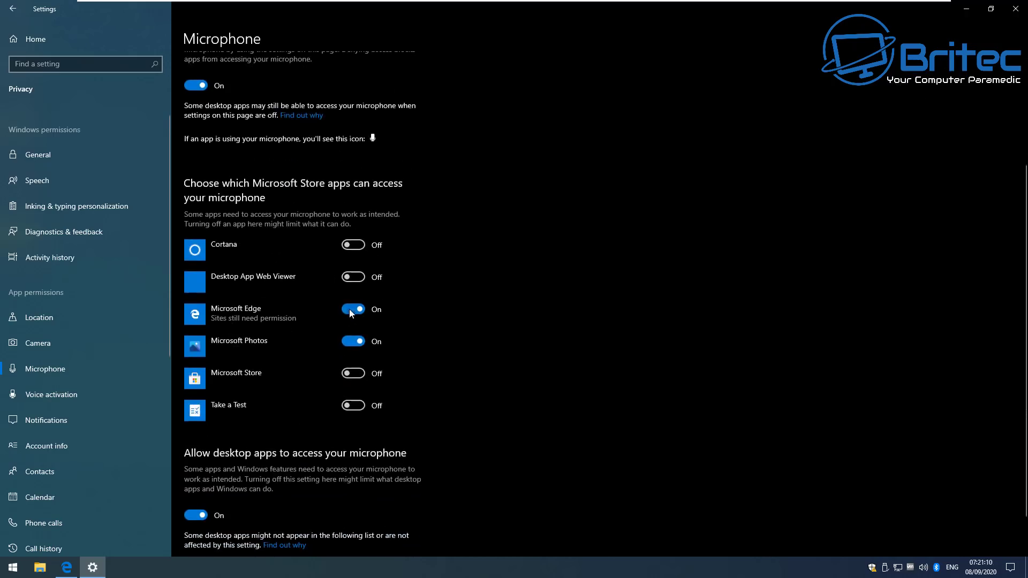
{"action": "left_click", "coordinate": [350, 312]}
{"action": "left_click", "coordinate": [351, 342]}
{"action": "scroll", "coordinate": [254, 490], "scroll_direction": "down", "scroll_amount": 1}
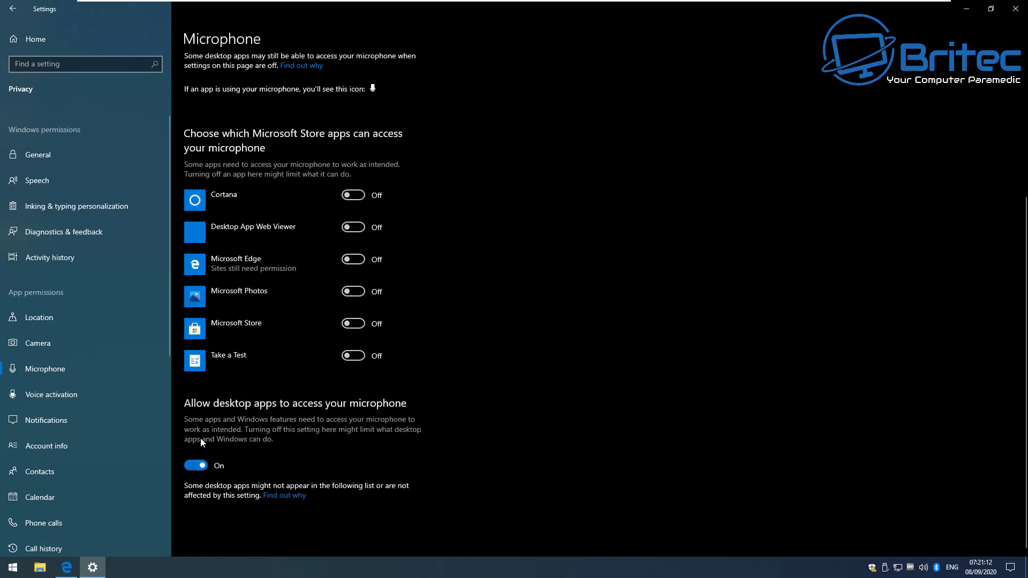
- Turn off letting apps use voice activation and letting apps access notifications
{"action": "left_click", "coordinate": [54, 396]}
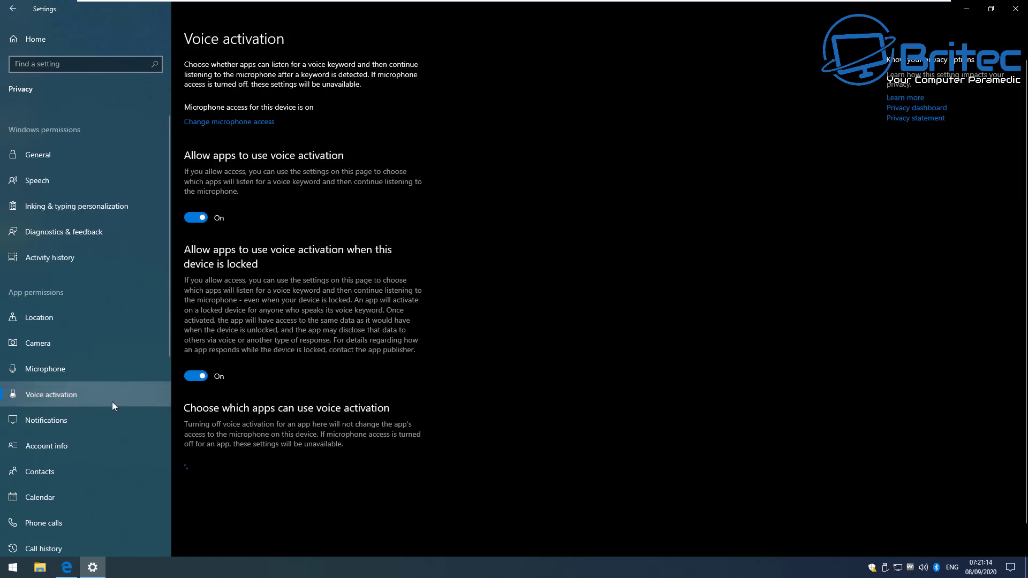
{"action": "left_click", "coordinate": [197, 218]}
{"action": "scroll", "coordinate": [227, 416], "scroll_direction": "down", "scroll_amount": 1}
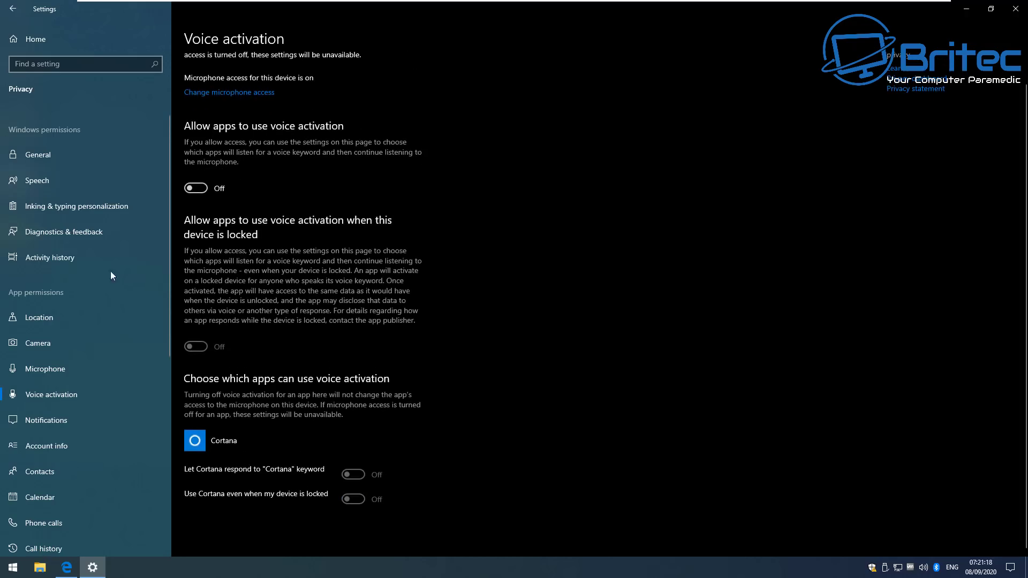
{"action": "left_click", "coordinate": [48, 423]}
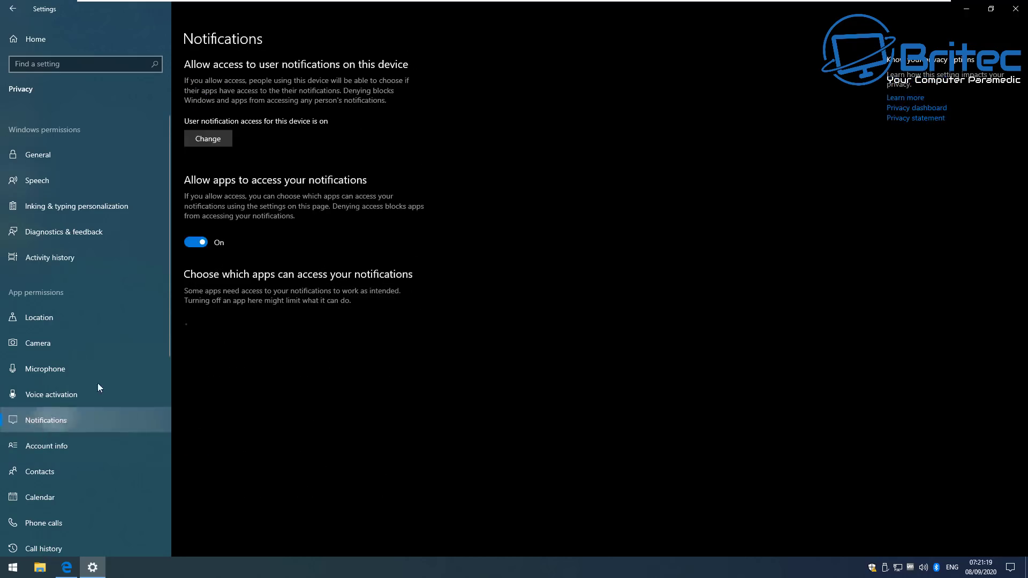
{"action": "left_click", "coordinate": [195, 245]}
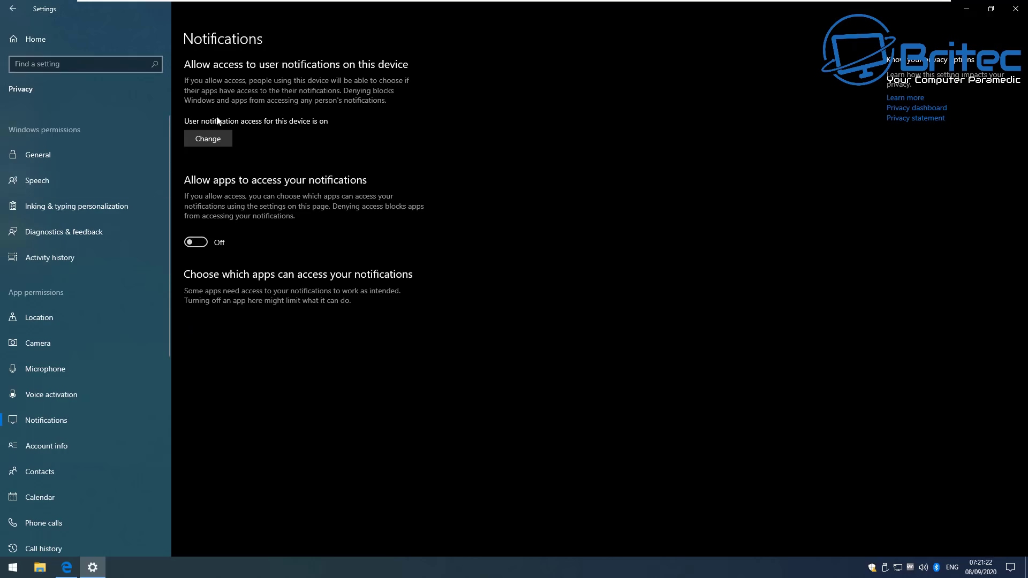
- Turn off app access to account info and to contacts in the Privacy settings
{"action": "left_click", "coordinate": [47, 445]}
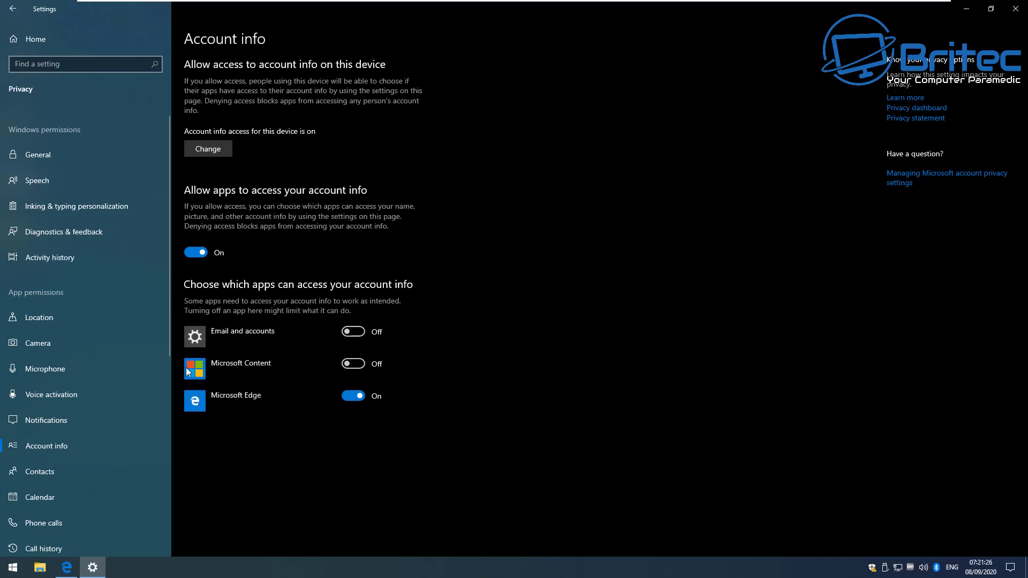
{"action": "left_click", "coordinate": [196, 252]}
{"action": "left_click", "coordinate": [45, 472]}
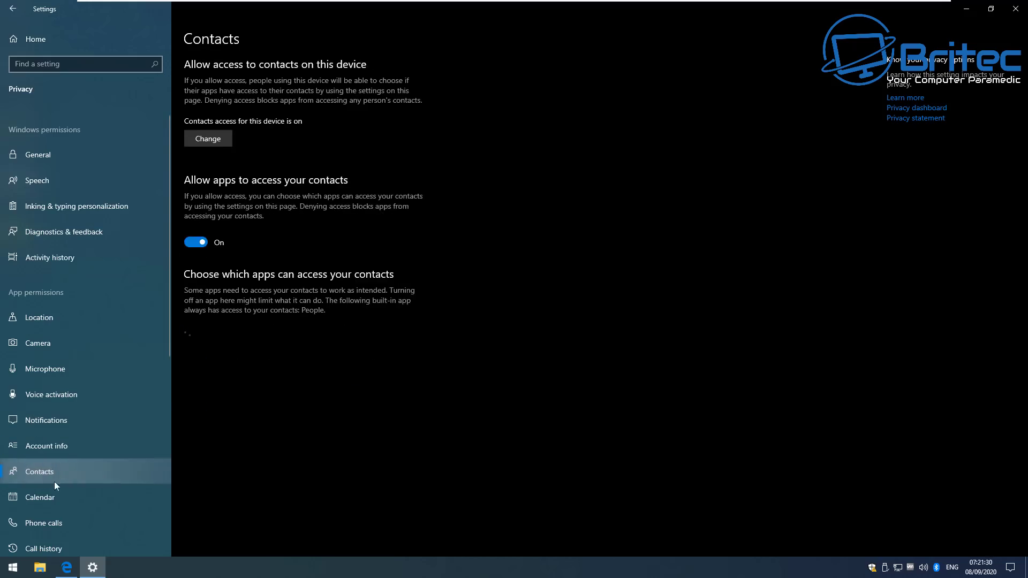
{"action": "left_click", "coordinate": [196, 241]}
- Turn off letting apps access the calendar in the Calendar privacy settings
{"action": "scroll", "coordinate": [70, 410], "scroll_direction": "down", "scroll_amount": 5}
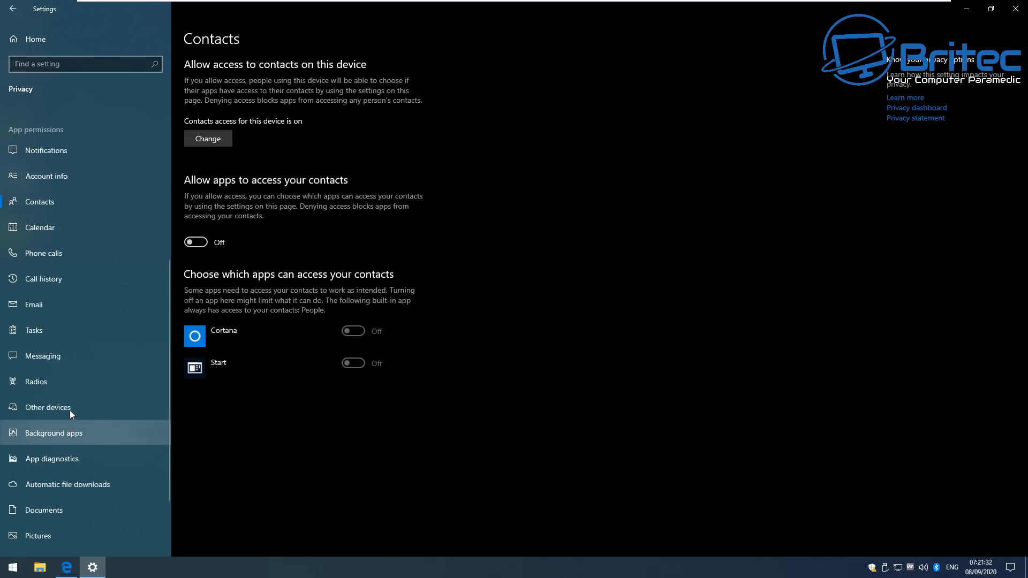
{"action": "left_click", "coordinate": [40, 224]}
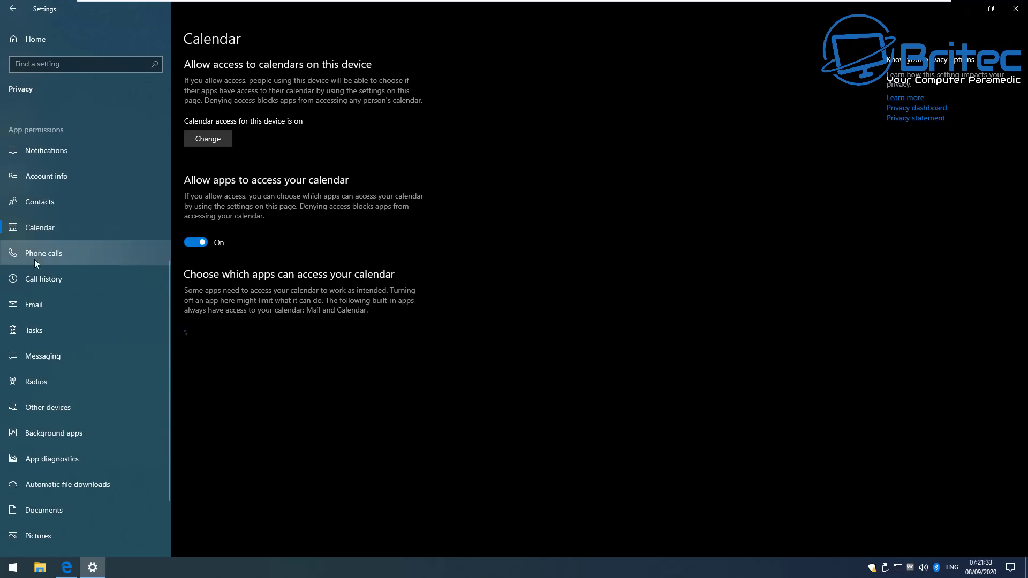
{"action": "left_click", "coordinate": [205, 246]}
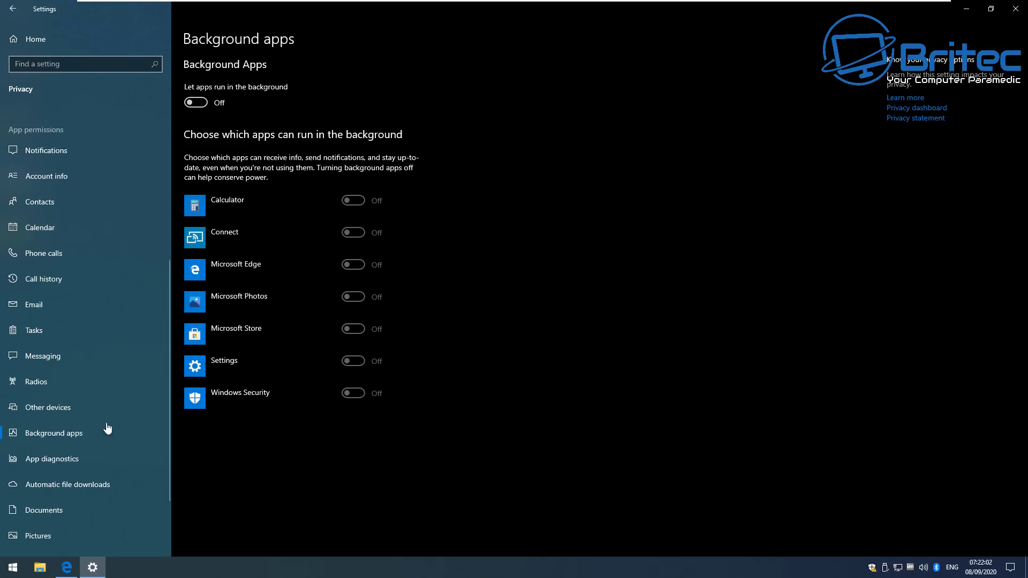
- Turn off letting apps access diagnostic info about other apps on the App diagnostics page
{"action": "left_click", "coordinate": [50, 459]}
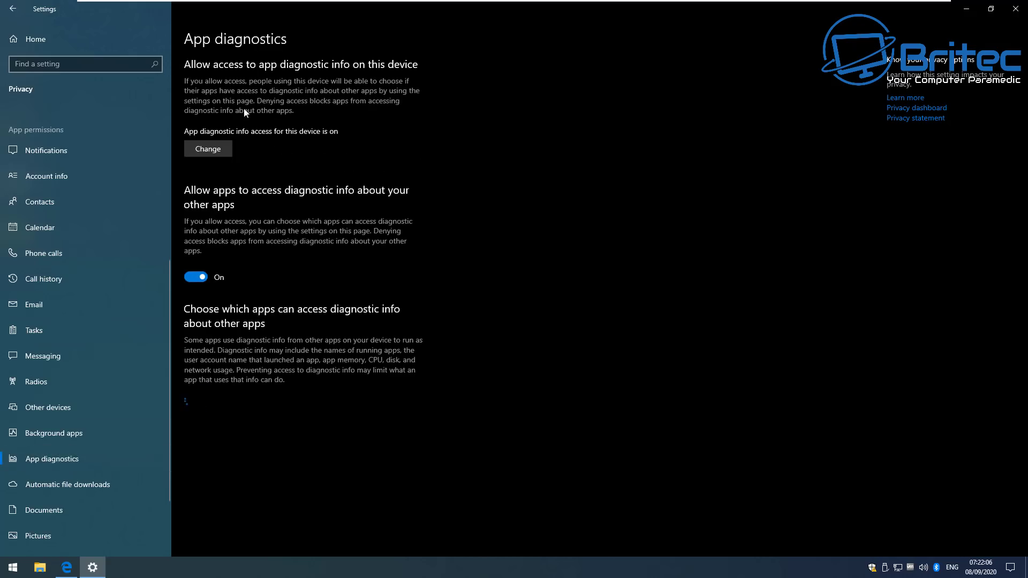
{"action": "left_click", "coordinate": [207, 277]}
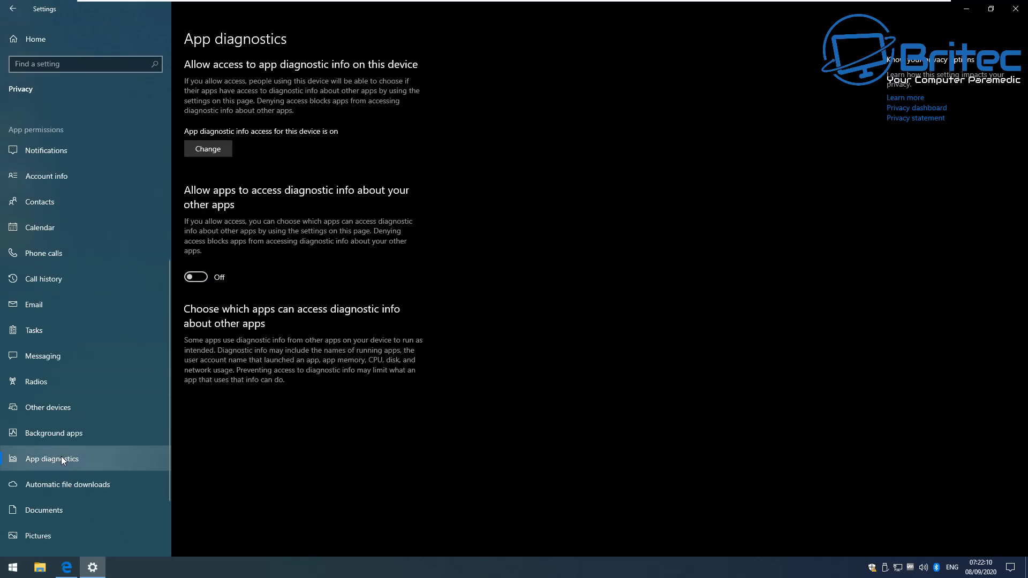
{"action": "scroll", "coordinate": [59, 407], "scroll_direction": "down", "scroll_amount": 2}
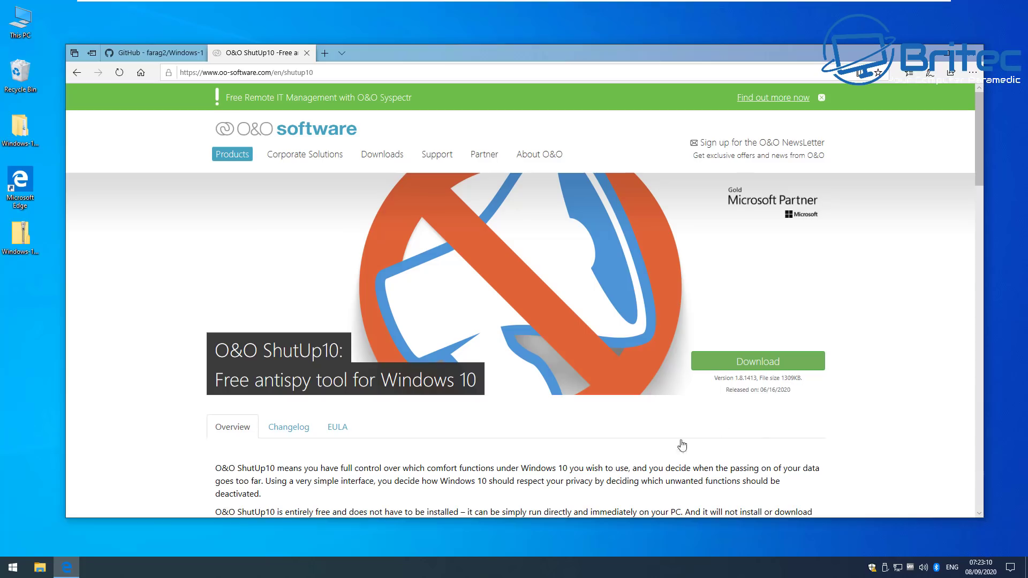
- Download OOSU10.exe from the O&O ShutUp10 web page, run it directly, and get the browser window out of the way
{"action": "left_click", "coordinate": [760, 364]}
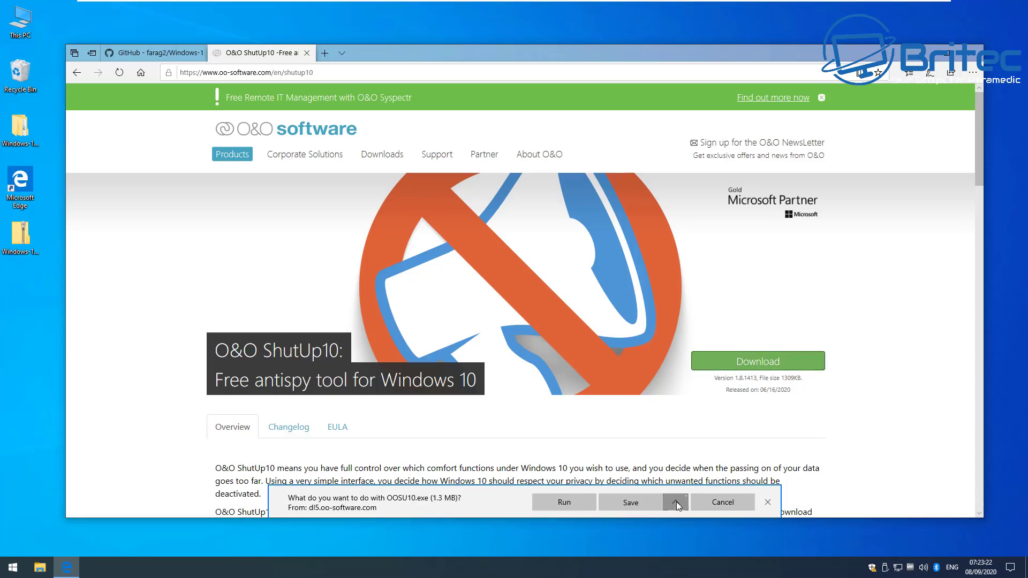
{"action": "left_click", "coordinate": [675, 502]}
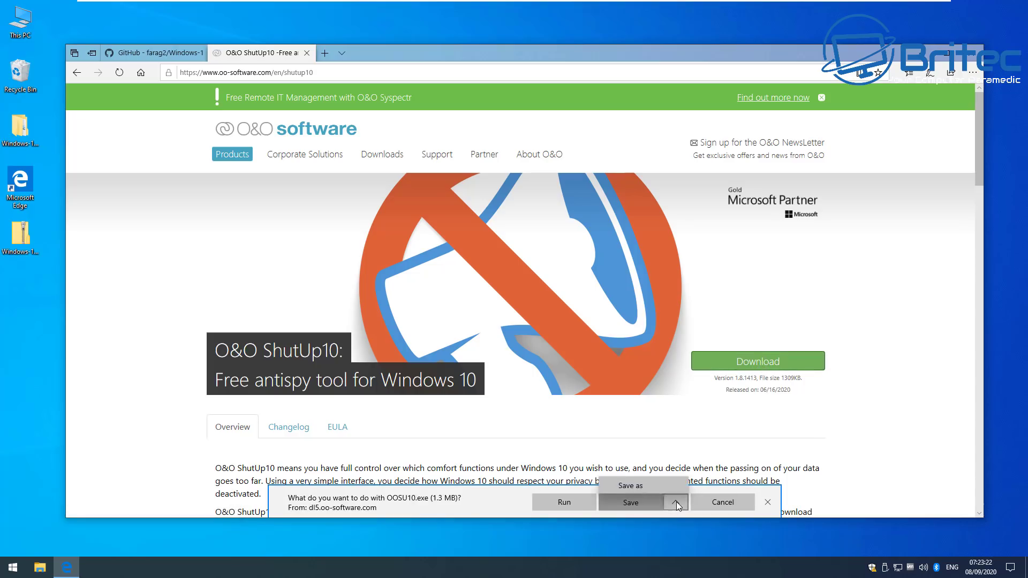
{"action": "left_click", "coordinate": [567, 506]}
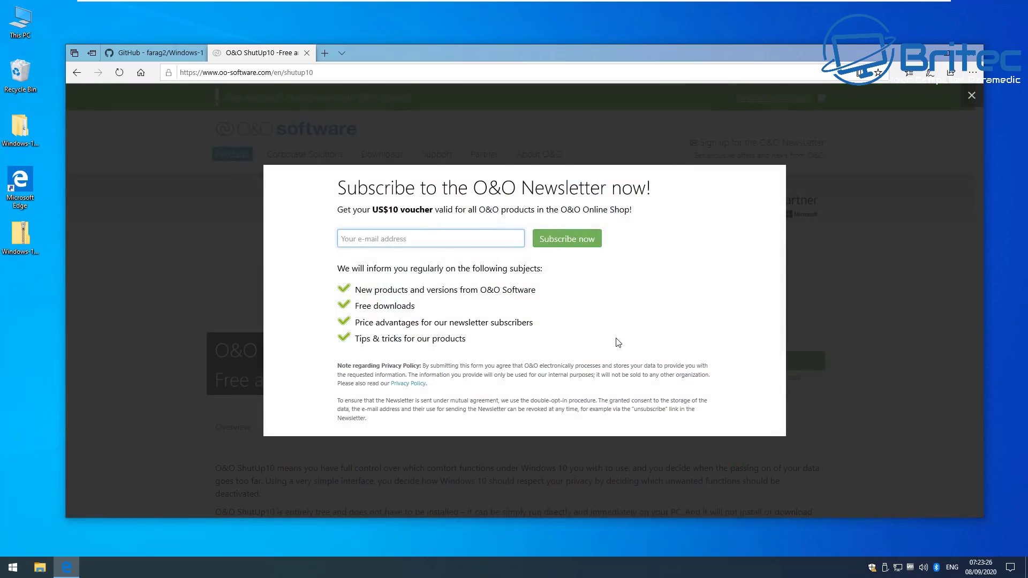
{"action": "left_click", "coordinate": [924, 54]}
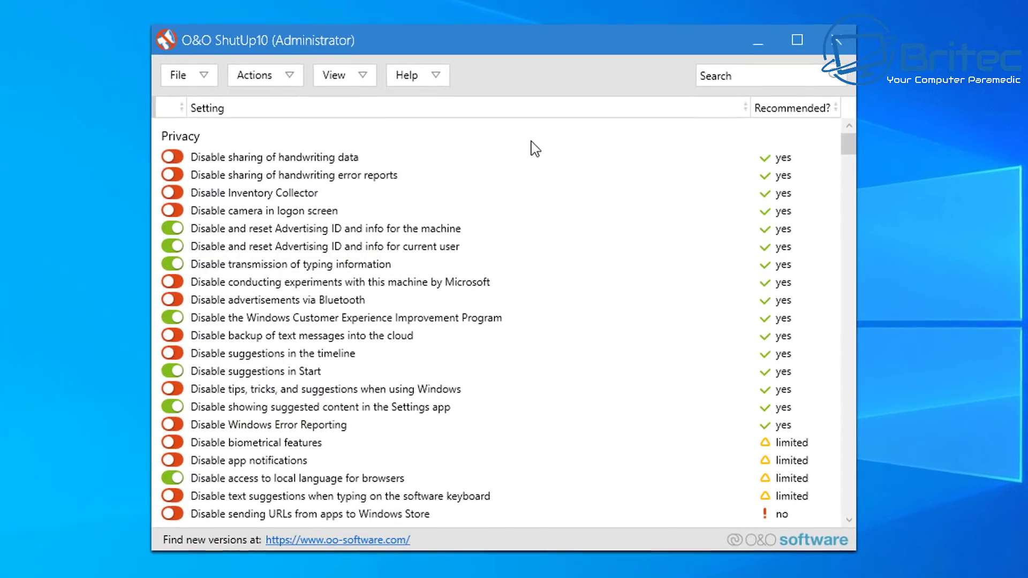
- Apply only the recommended settings in O&O ShutUp10 with a system restore point created first, and enable "Disable app notifications"
{"action": "left_click", "coordinate": [292, 75]}
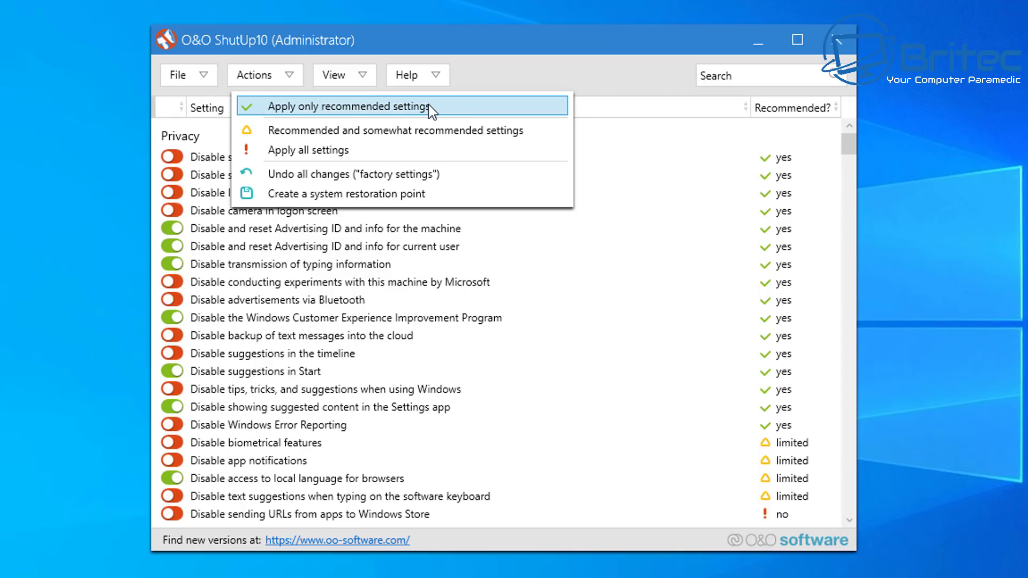
{"action": "left_click", "coordinate": [359, 108]}
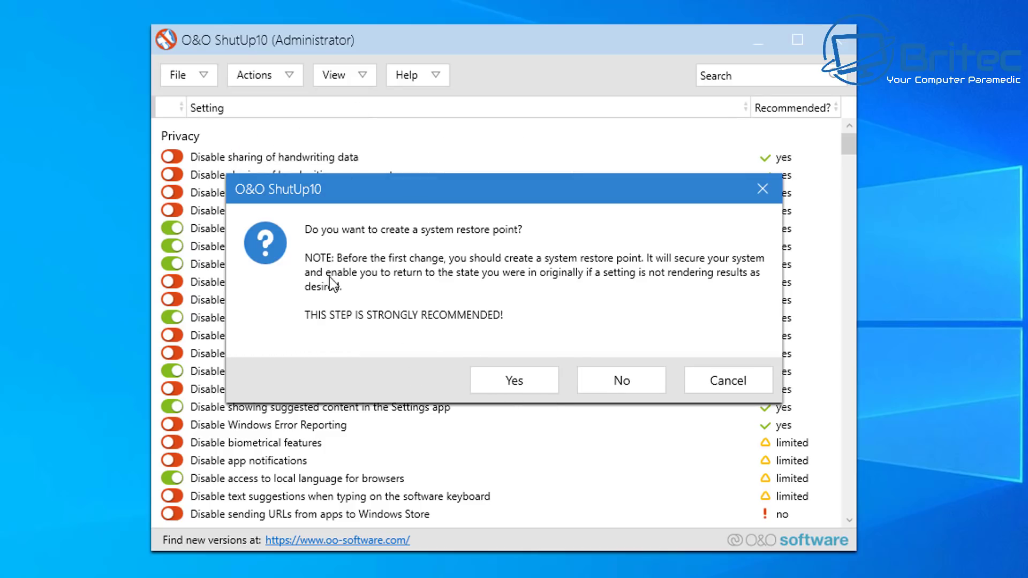
{"action": "left_click", "coordinate": [504, 387]}
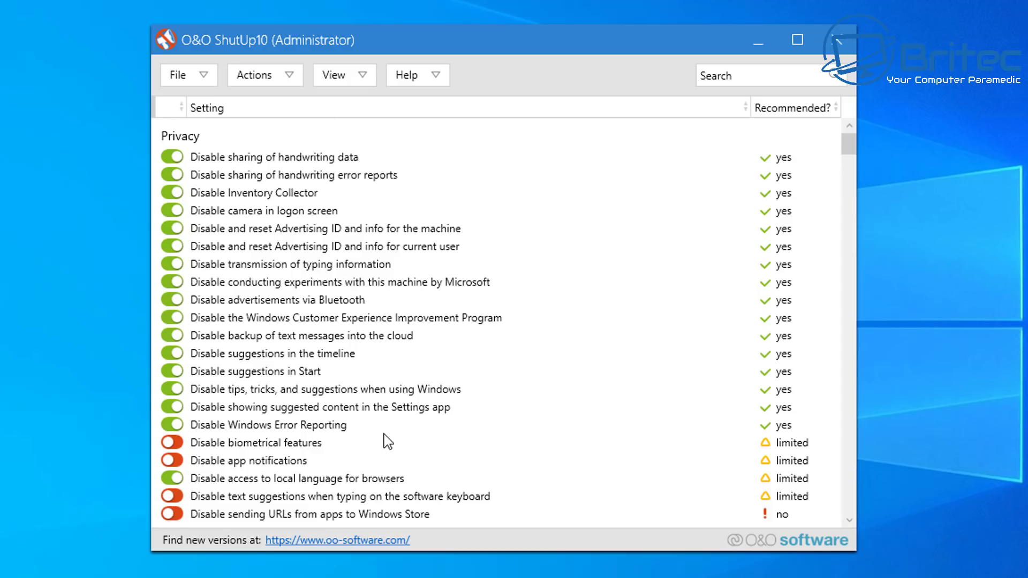
{"action": "scroll", "coordinate": [388, 442], "scroll_direction": "down", "scroll_amount": 1}
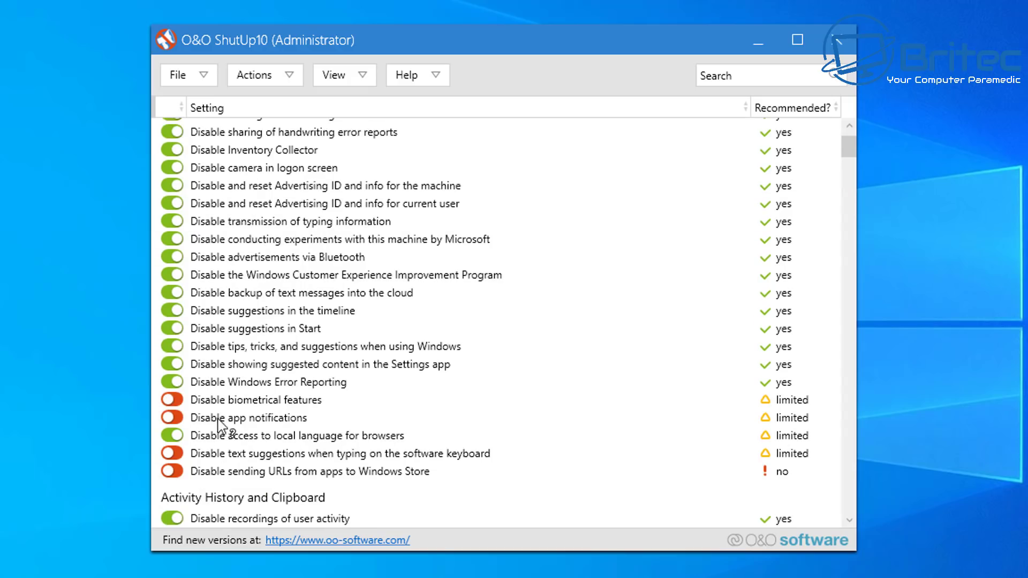
{"action": "left_click", "coordinate": [172, 417]}
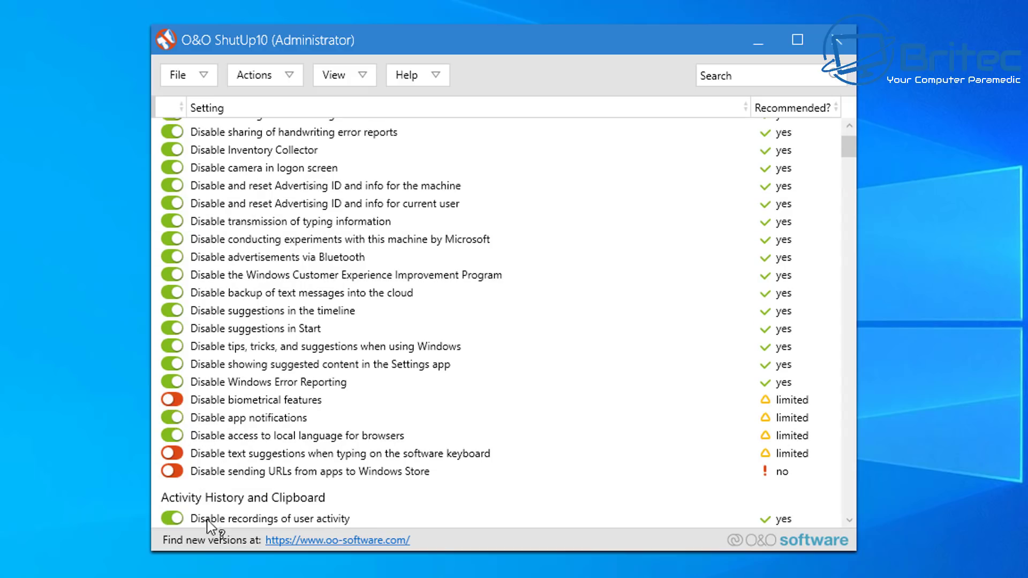
- Look through the Activity History and Clipboard and App Privacy settings down to the start of the Security section
{"action": "scroll", "coordinate": [207, 521], "scroll_direction": "down", "scroll_amount": 4}
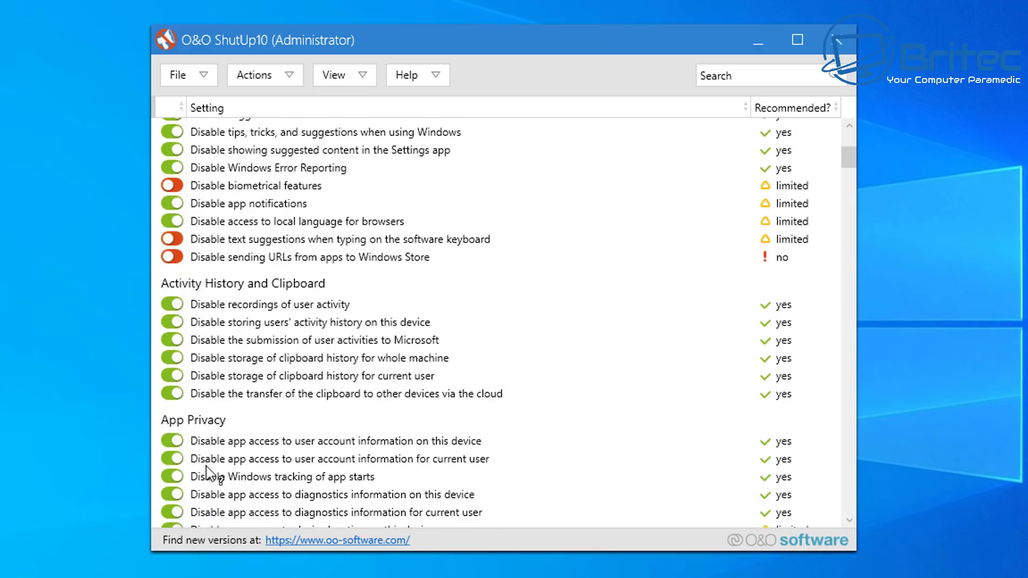
{"action": "scroll", "coordinate": [208, 473], "scroll_direction": "down", "scroll_amount": 4}
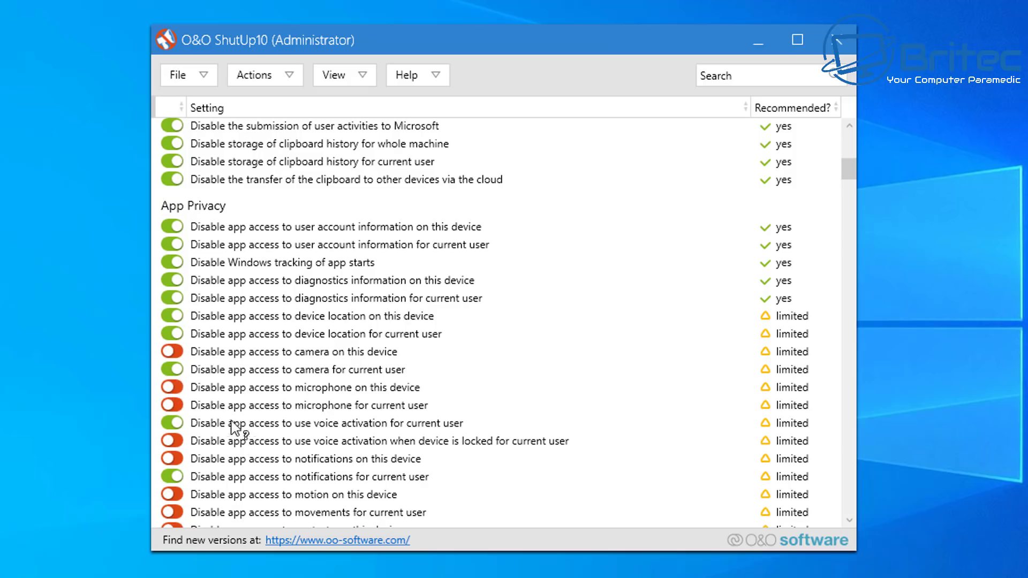
{"action": "scroll", "coordinate": [271, 423], "scroll_direction": "down", "scroll_amount": 3}
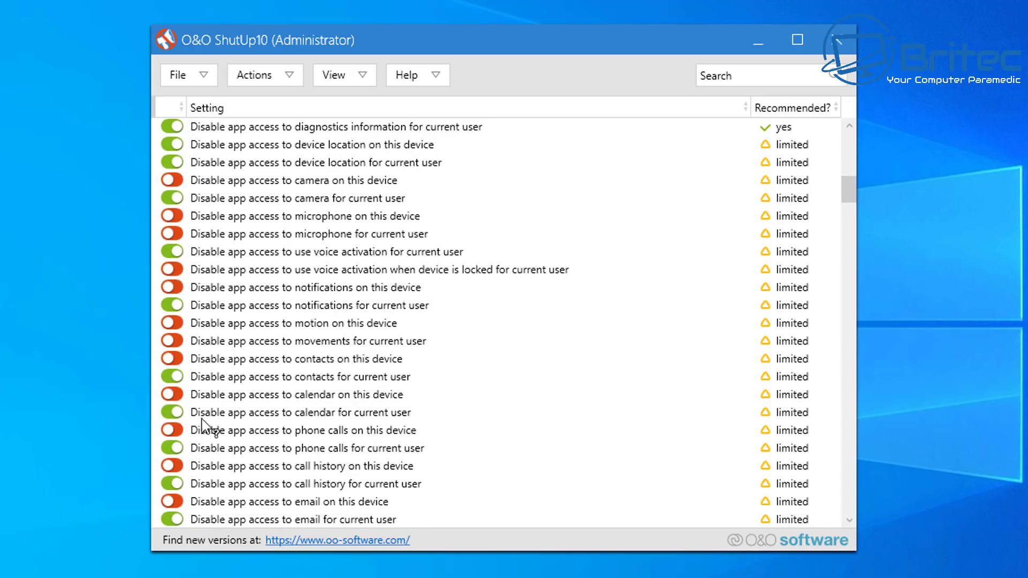
{"action": "scroll", "coordinate": [199, 356], "scroll_direction": "down", "scroll_amount": 2}
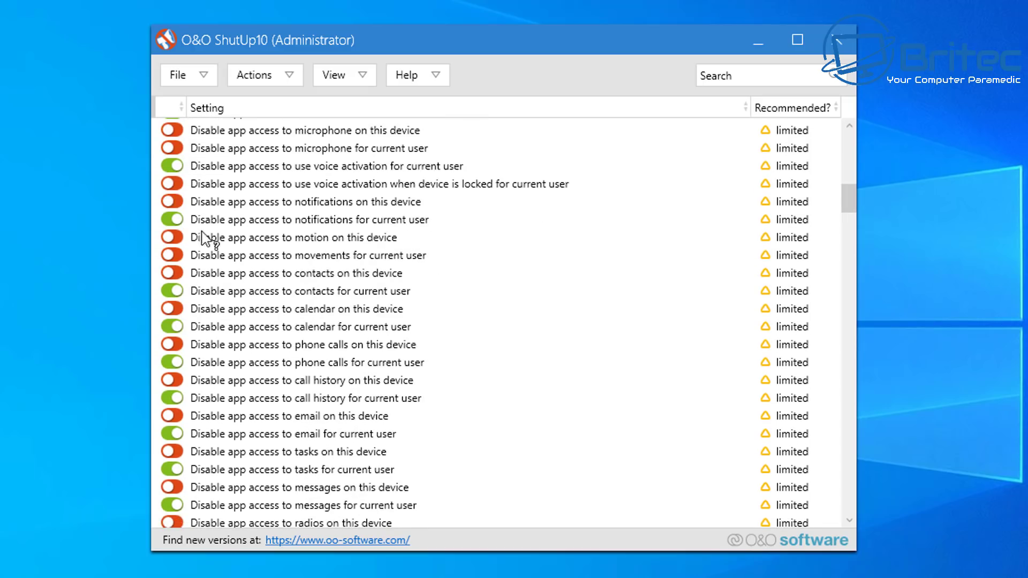
{"action": "scroll", "coordinate": [199, 493], "scroll_direction": "down", "scroll_amount": 3}
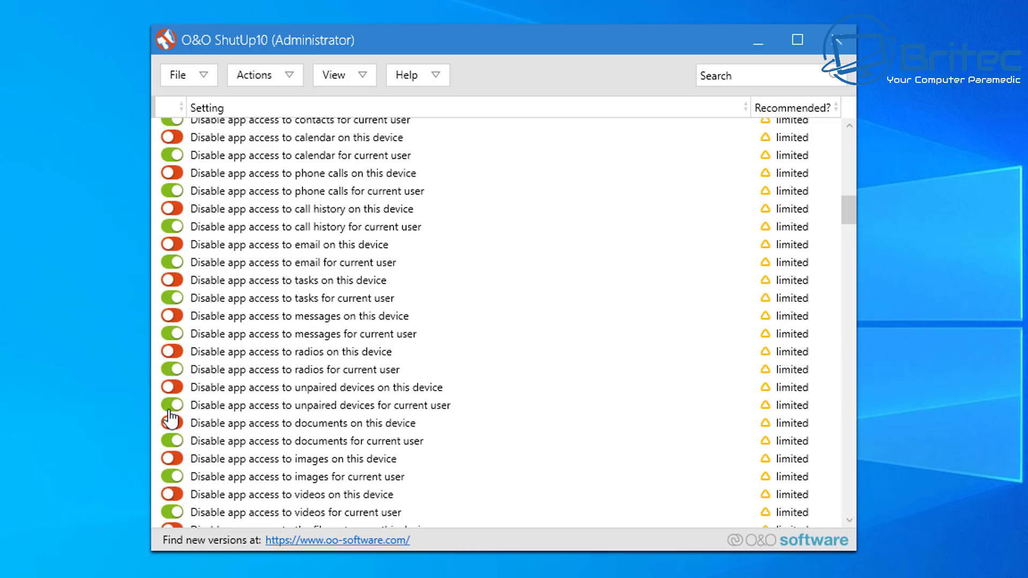
{"action": "scroll", "coordinate": [192, 444], "scroll_direction": "down", "scroll_amount": 2}
{"action": "scroll", "coordinate": [190, 442], "scroll_direction": "down", "scroll_amount": 1}
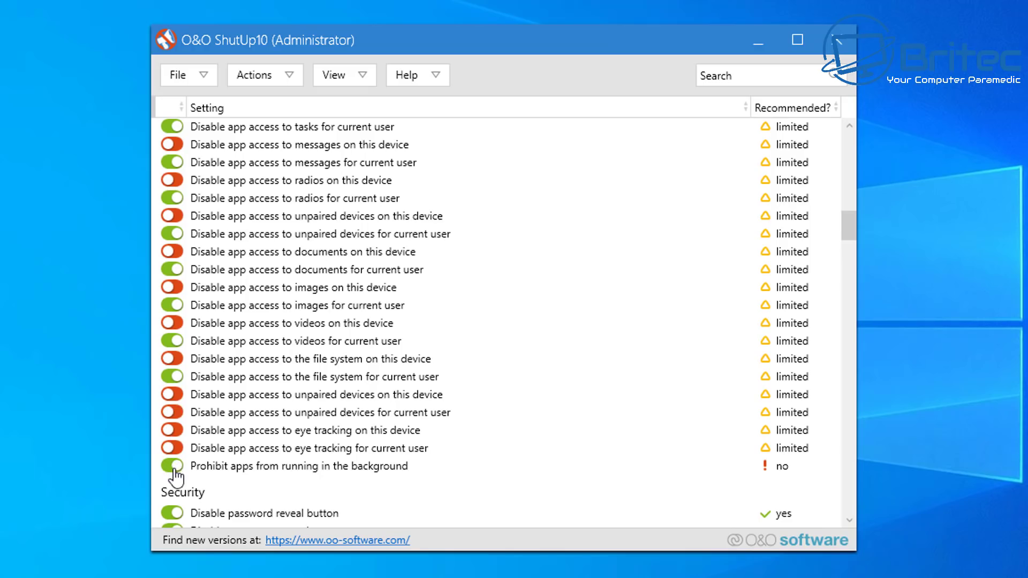
- Enable "Disable form suggestions" in the Microsoft Edge (legacy version) section
{"action": "scroll", "coordinate": [343, 471], "scroll_direction": "down", "scroll_amount": 3}
{"action": "scroll", "coordinate": [332, 353], "scroll_direction": "down", "scroll_amount": 6}
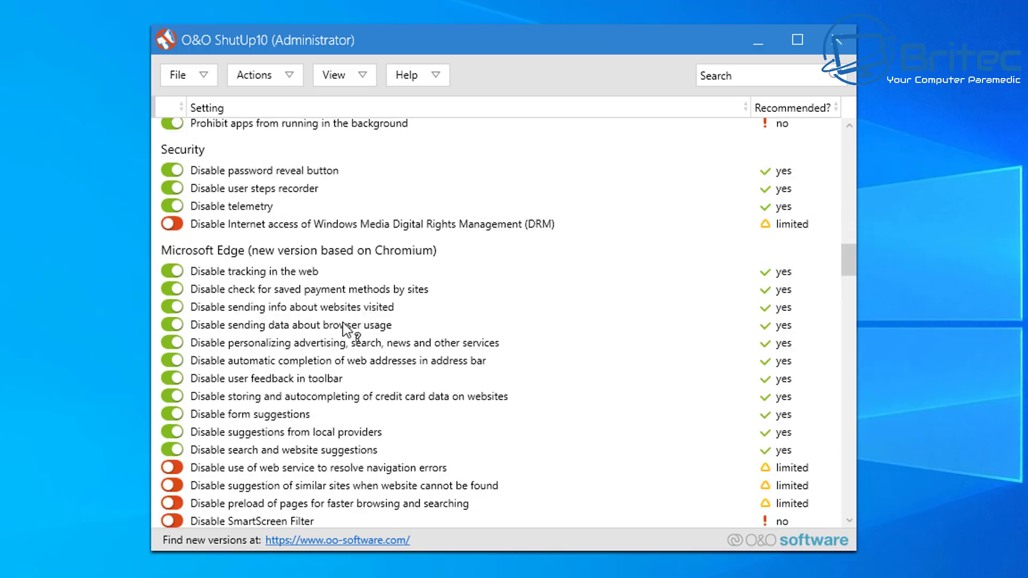
{"action": "scroll", "coordinate": [311, 396], "scroll_direction": "down", "scroll_amount": 5}
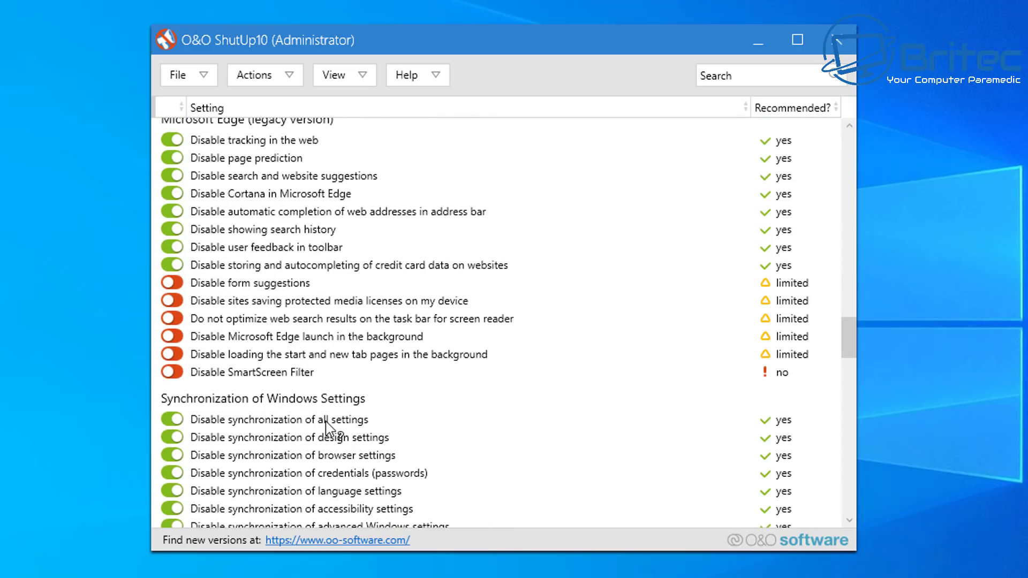
{"action": "left_click", "coordinate": [175, 284]}
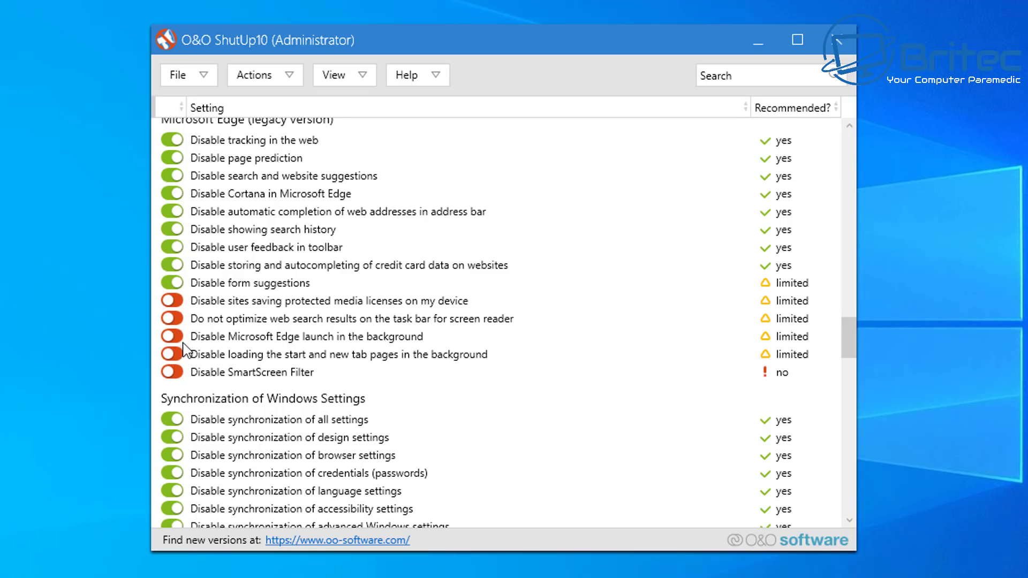
- Look over the settings down to the Windows Update section and close O&O ShutUp10
{"action": "scroll", "coordinate": [437, 421], "scroll_direction": "down", "scroll_amount": 4}
{"action": "scroll", "coordinate": [439, 426], "scroll_direction": "down", "scroll_amount": 5}
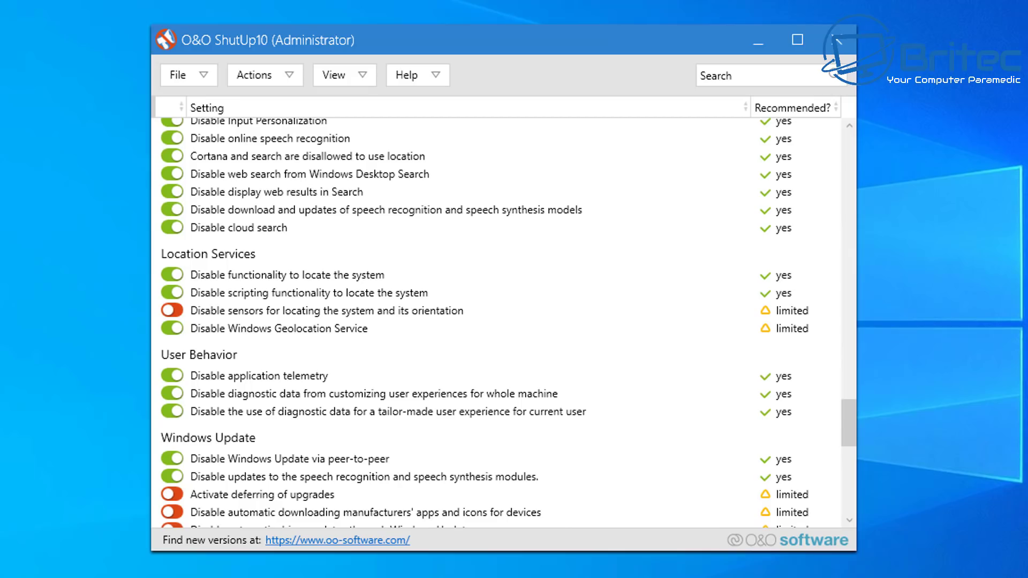
{"action": "left_click", "coordinate": [837, 47]}
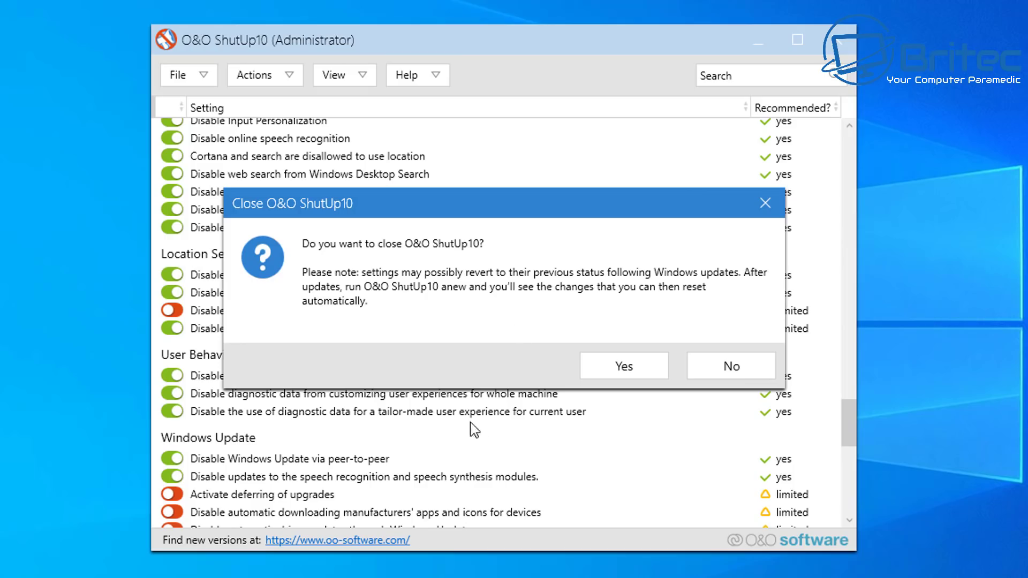
{"action": "left_click", "coordinate": [615, 370]}
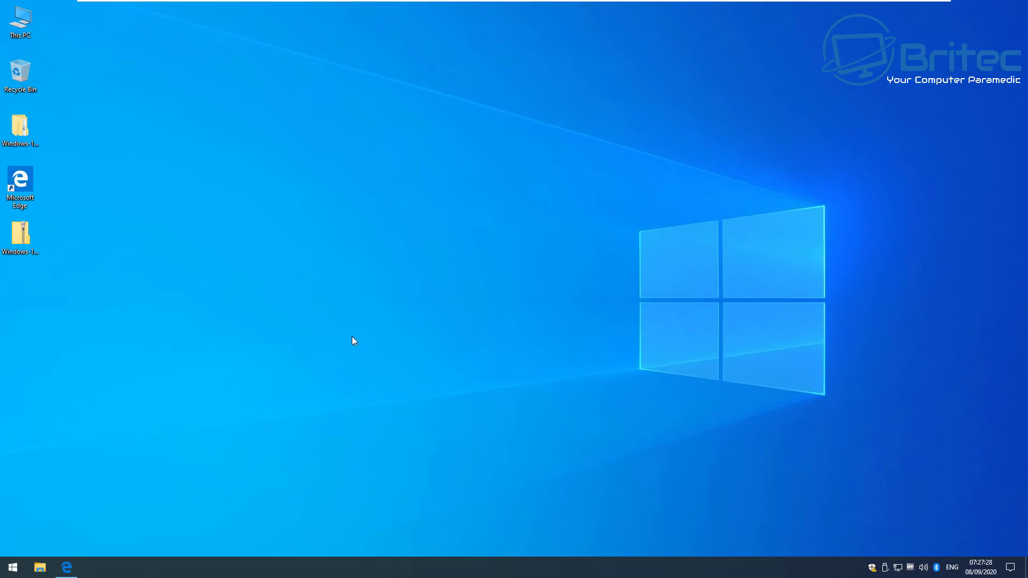
{"action": "left_click", "coordinate": [12, 568]}
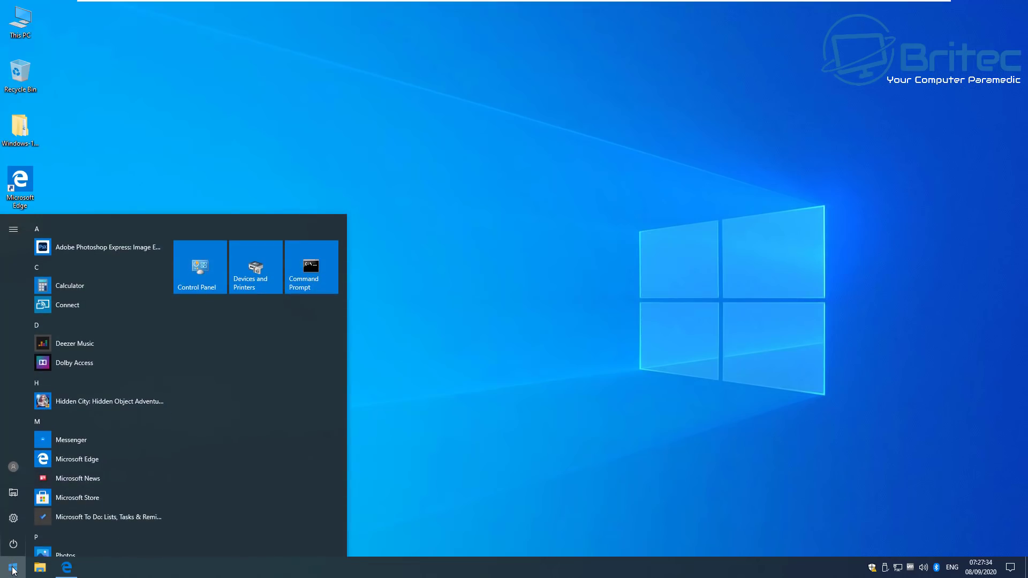
{"action": "type", "text": "g"}
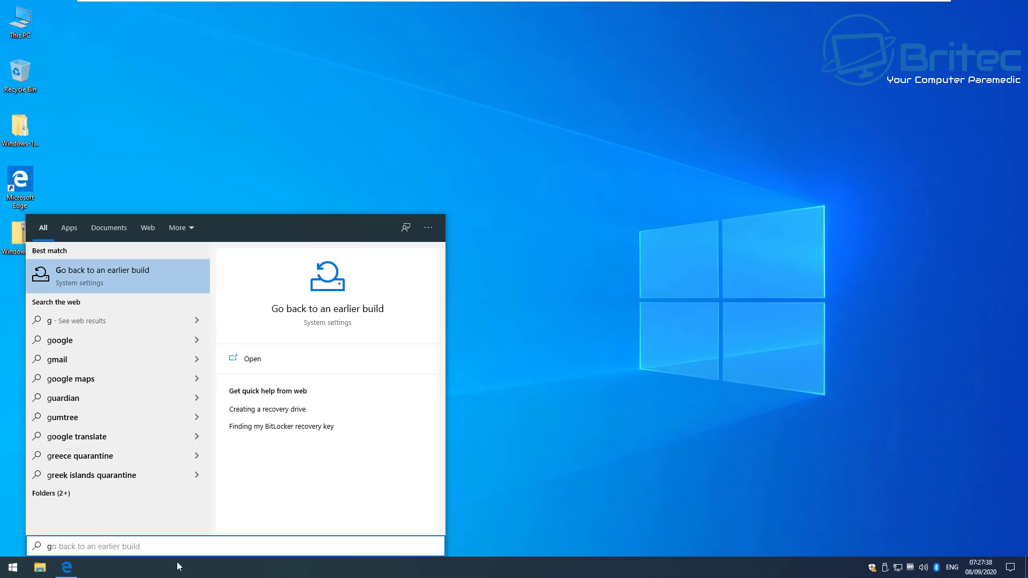
{"action": "key", "text": "BackSpace"}
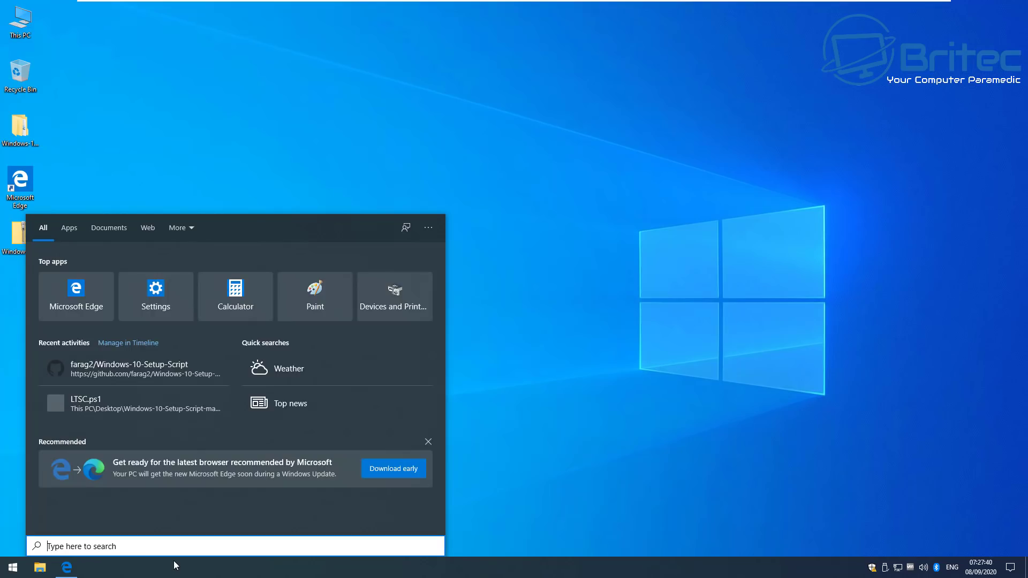
{"action": "left_click", "coordinate": [557, 464]}
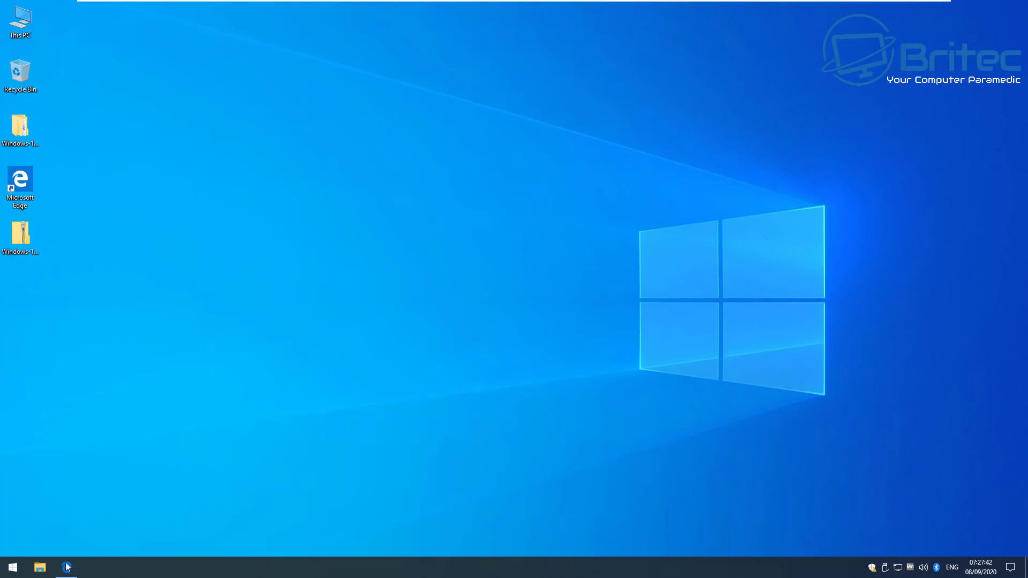
{"action": "right_click", "coordinate": [107, 566]}
{"action": "left_click", "coordinate": [63, 505]}
- Search Windows for "regedit" to locate the Registry Editor, without opening it
{"action": "left_click", "coordinate": [13, 569]}
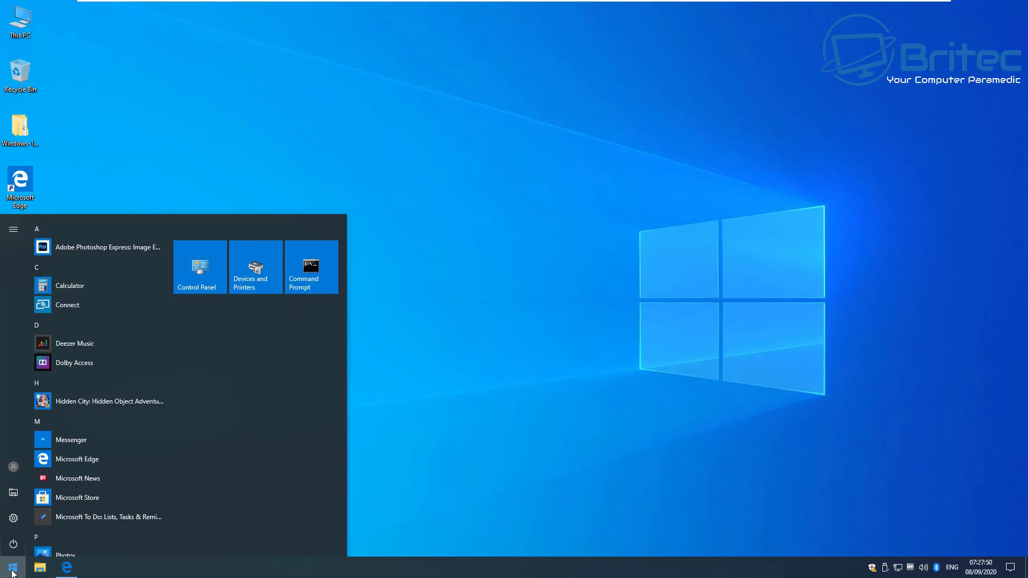
{"action": "type", "text": "reged"}
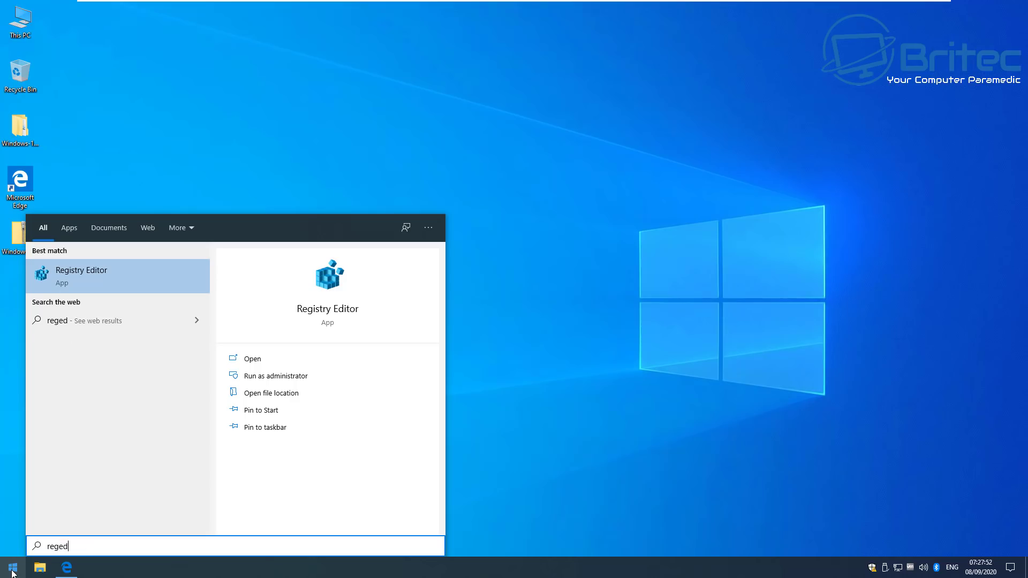
{"action": "type", "text": "it"}
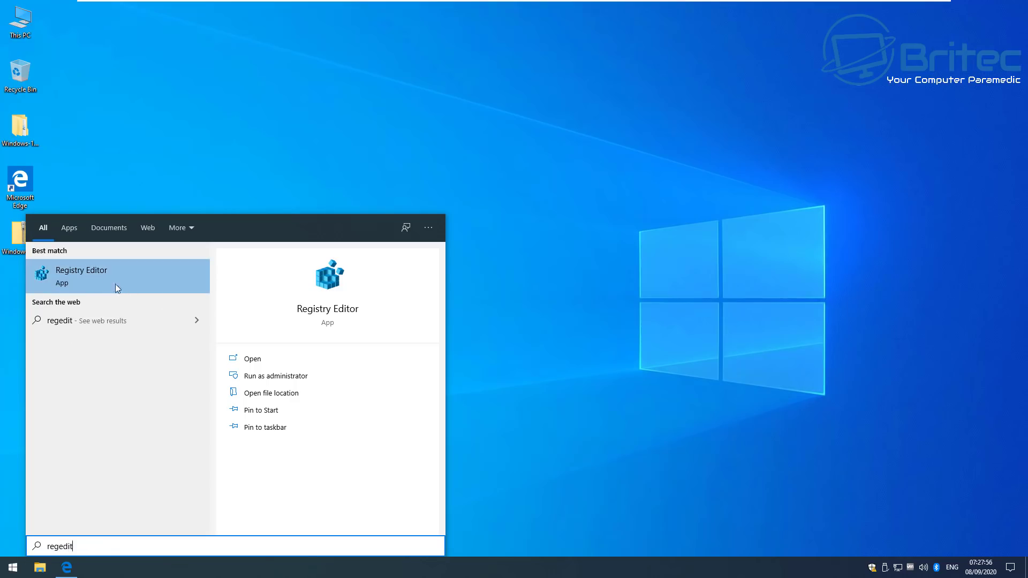
{"action": "left_click", "coordinate": [686, 375]}
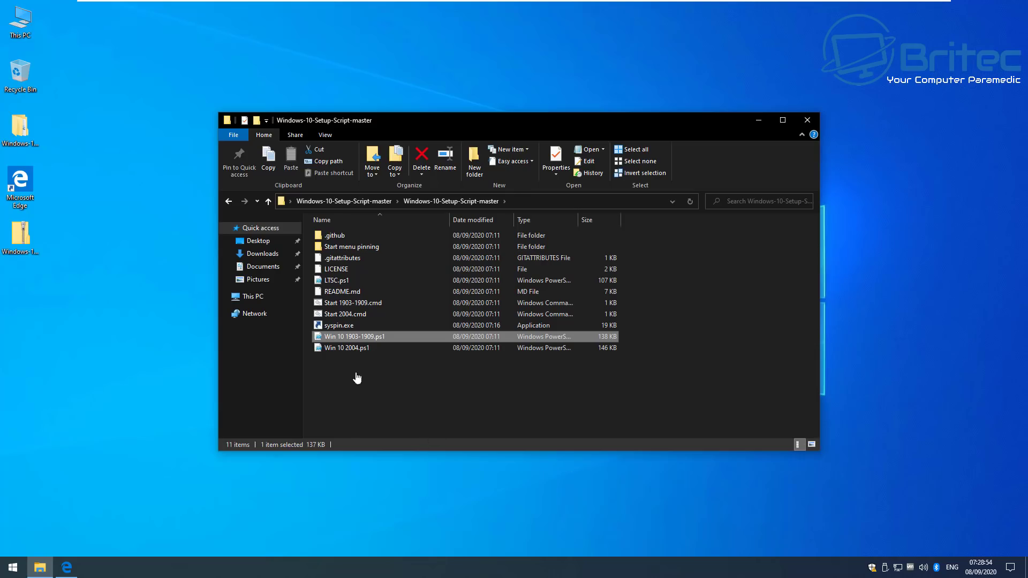
- Open Win 10 1903-1909.ps1 in a maximized Notepad window and read its description, system checks and restore-point code
{"action": "double_click", "coordinate": [340, 337]}
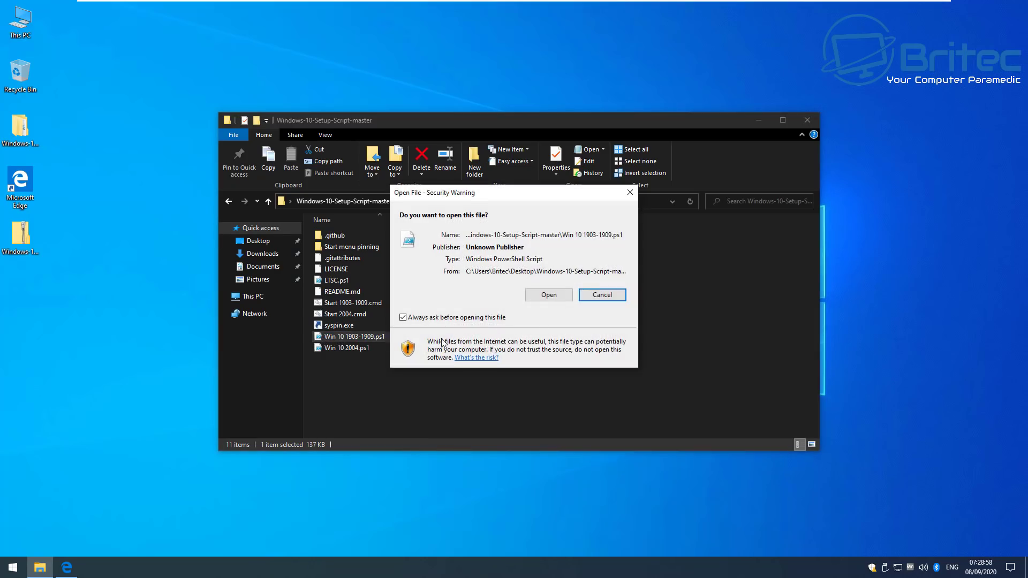
{"action": "left_click", "coordinate": [548, 295]}
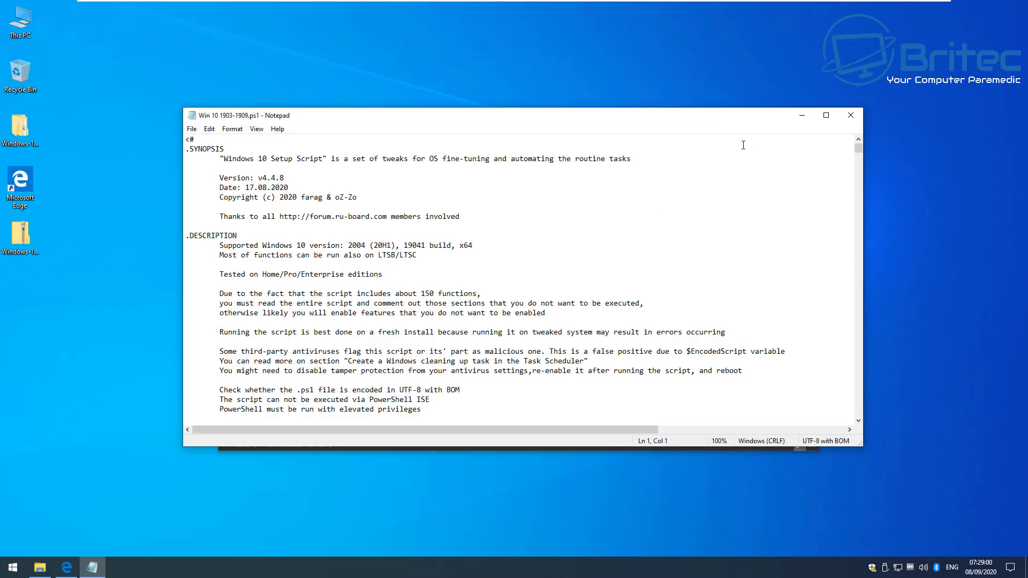
{"action": "left_click", "coordinate": [826, 116]}
{"action": "scroll", "coordinate": [392, 355], "scroll_direction": "down", "scroll_amount": 3}
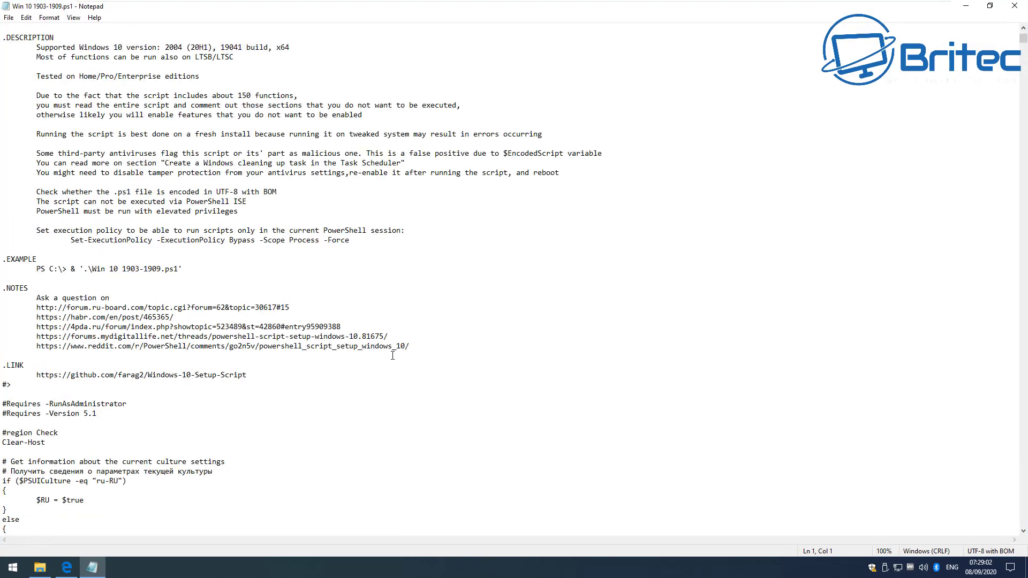
{"action": "scroll", "coordinate": [392, 356], "scroll_direction": "down", "scroll_amount": 19}
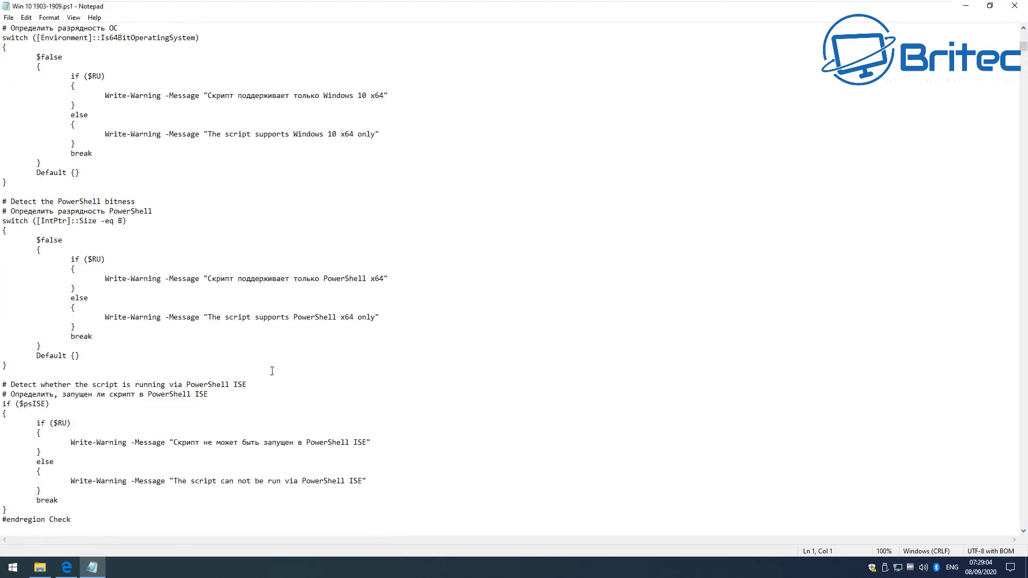
{"action": "scroll", "coordinate": [269, 371], "scroll_direction": "down", "scroll_amount": 16}
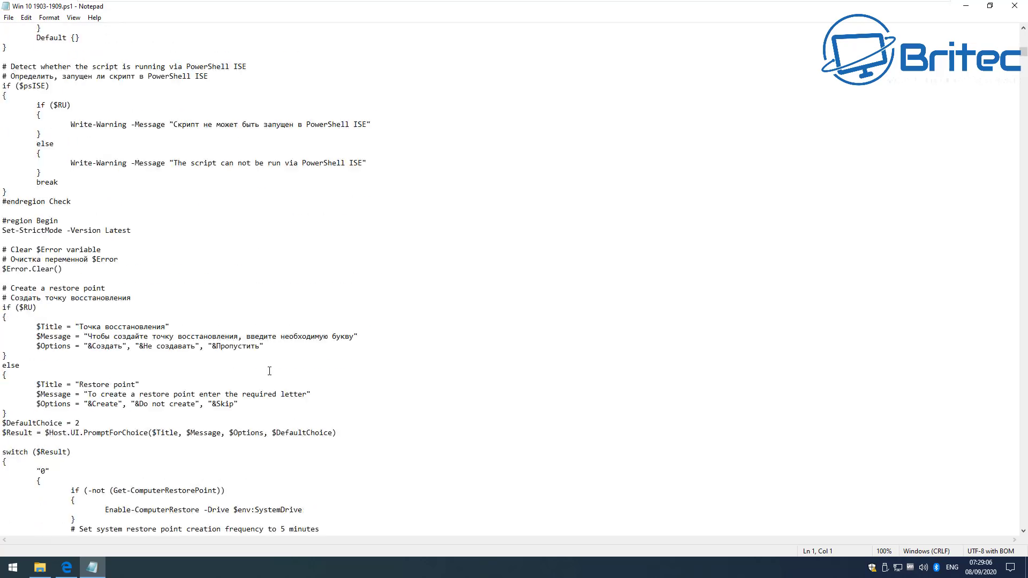
{"action": "scroll", "coordinate": [270, 371], "scroll_direction": "down", "scroll_amount": 4}
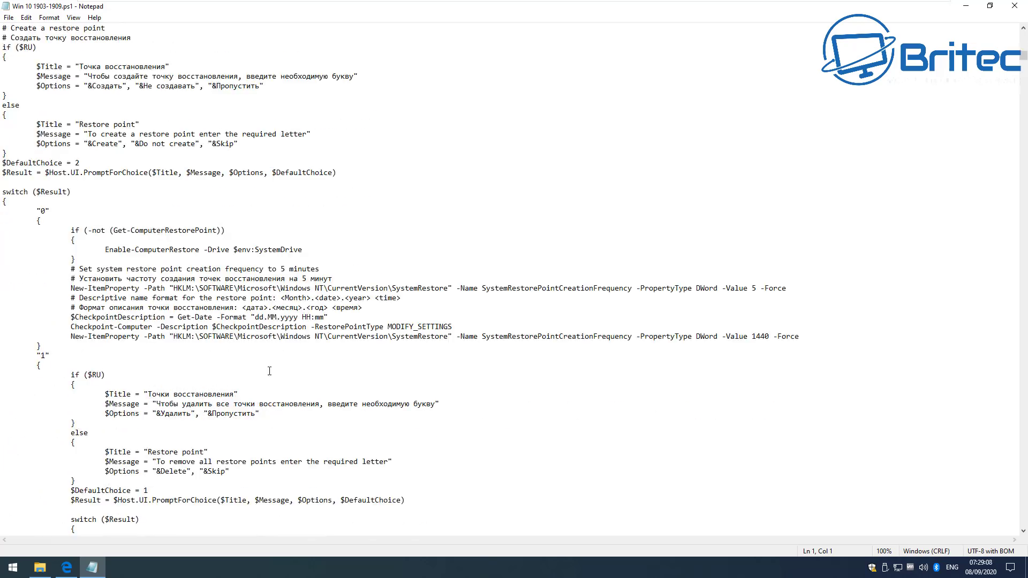
{"action": "scroll", "coordinate": [270, 371], "scroll_direction": "down", "scroll_amount": 6}
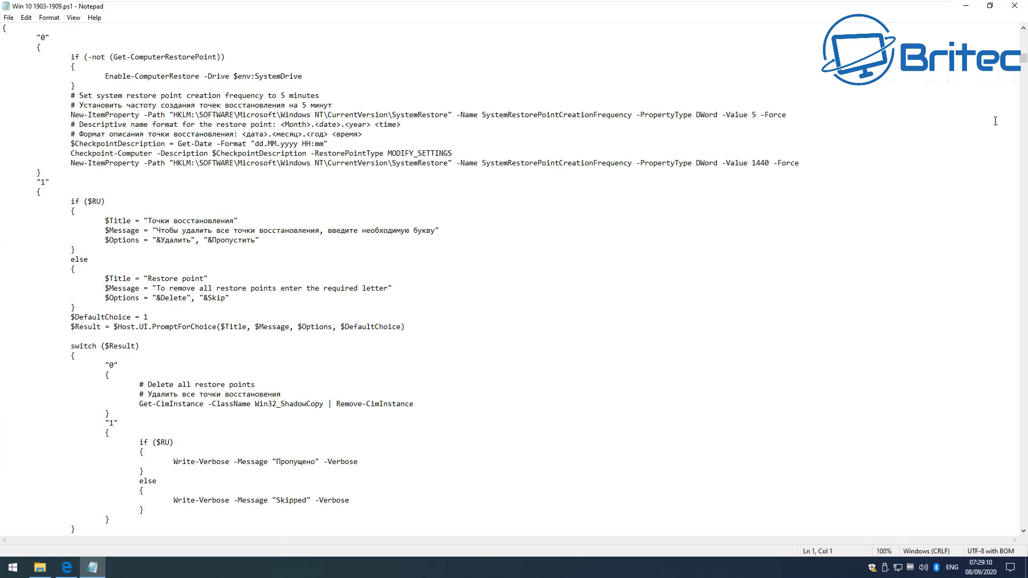
- Examine the script's Privacy & Telemetry and UI & Personalization regions, and close the script and its folder window
{"action": "left_click", "coordinate": [1024, 67]}
{"action": "scroll", "coordinate": [868, 227], "scroll_direction": "down", "scroll_amount": 17}
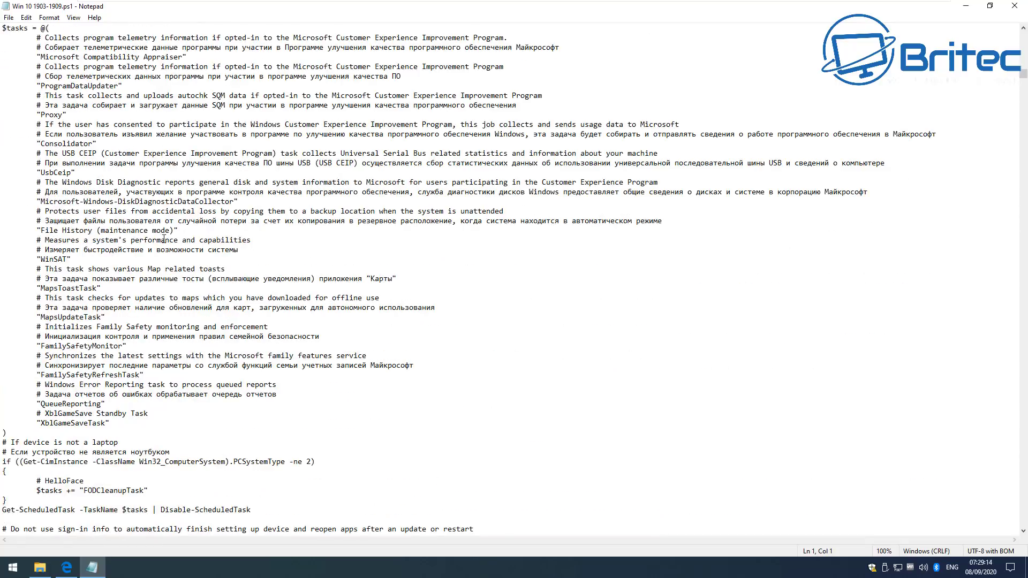
{"action": "scroll", "coordinate": [145, 151], "scroll_direction": "up", "scroll_amount": 2}
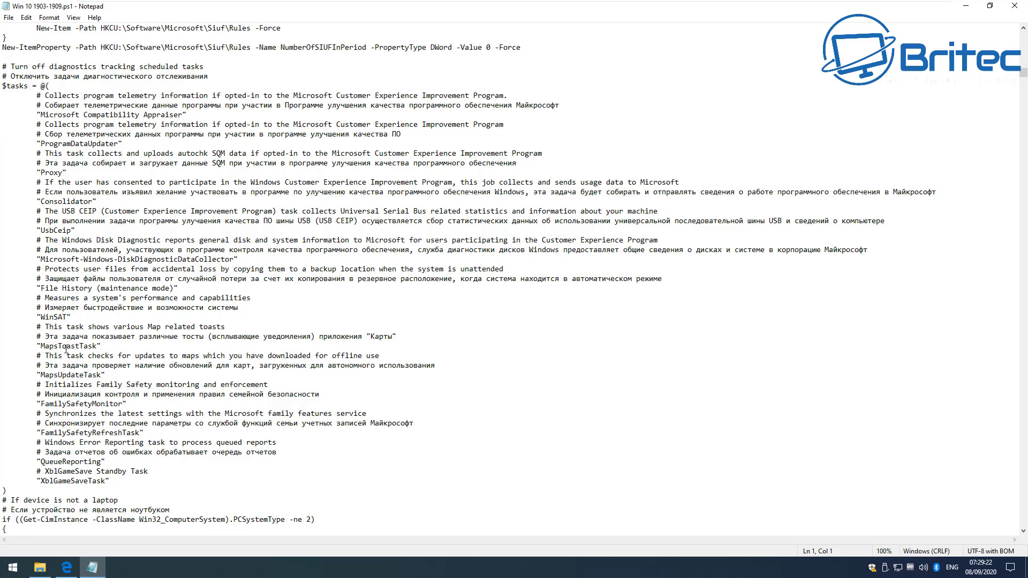
{"action": "scroll", "coordinate": [128, 367], "scroll_direction": "down", "scroll_amount": 15}
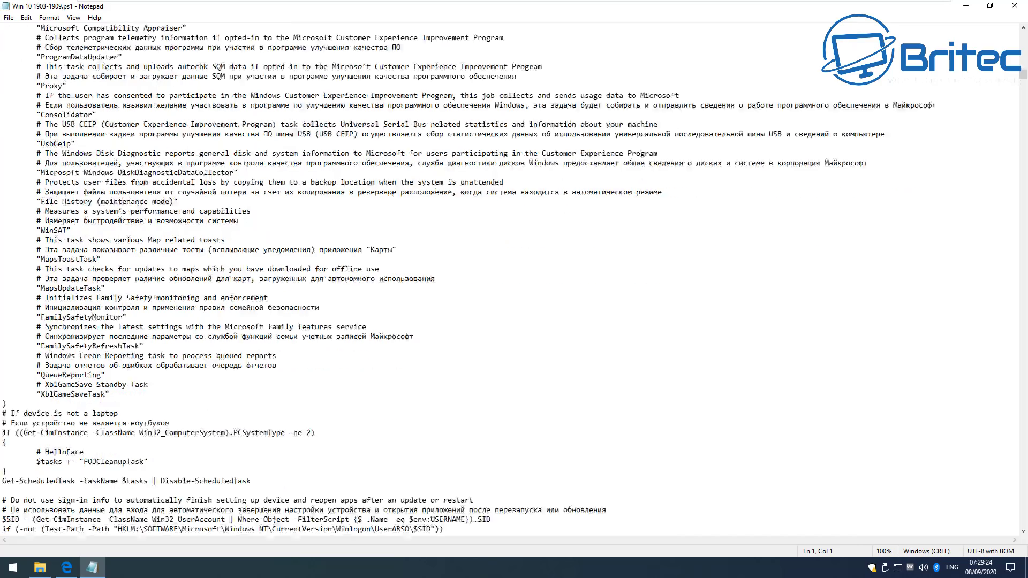
{"action": "scroll", "coordinate": [134, 301], "scroll_direction": "down", "scroll_amount": 5}
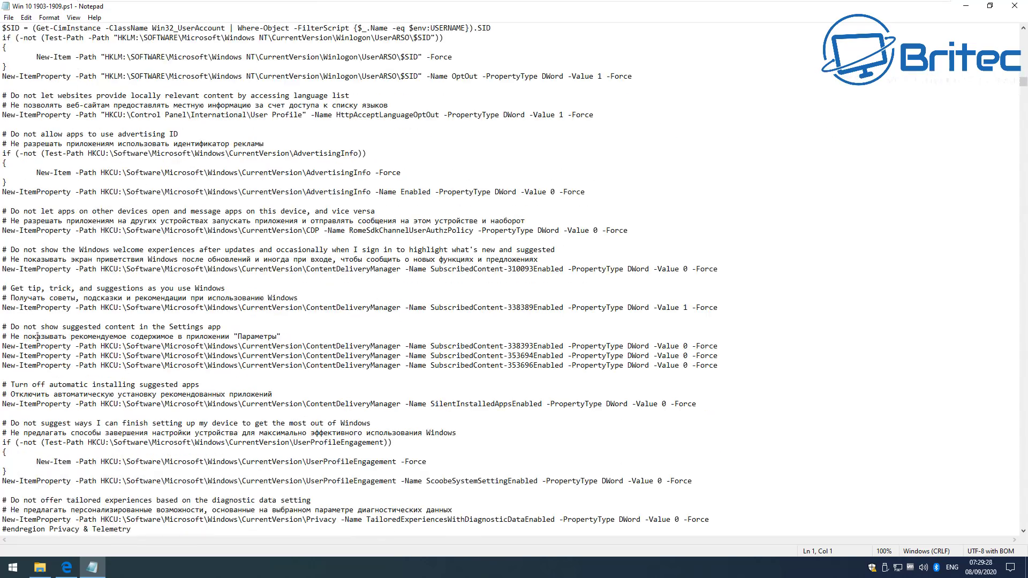
{"action": "scroll", "coordinate": [173, 336], "scroll_direction": "down", "scroll_amount": 2}
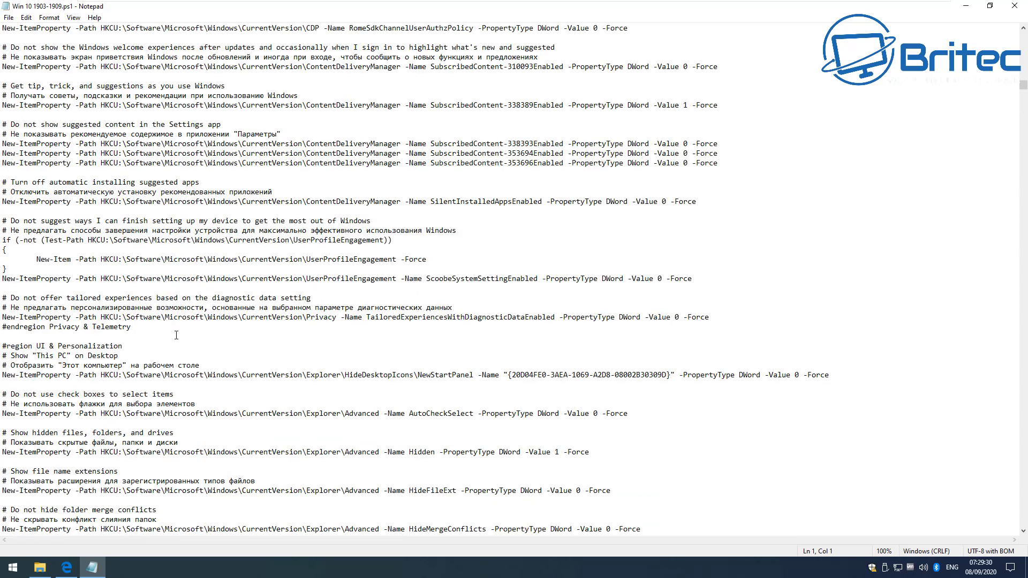
{"action": "scroll", "coordinate": [159, 441], "scroll_direction": "down", "scroll_amount": 13}
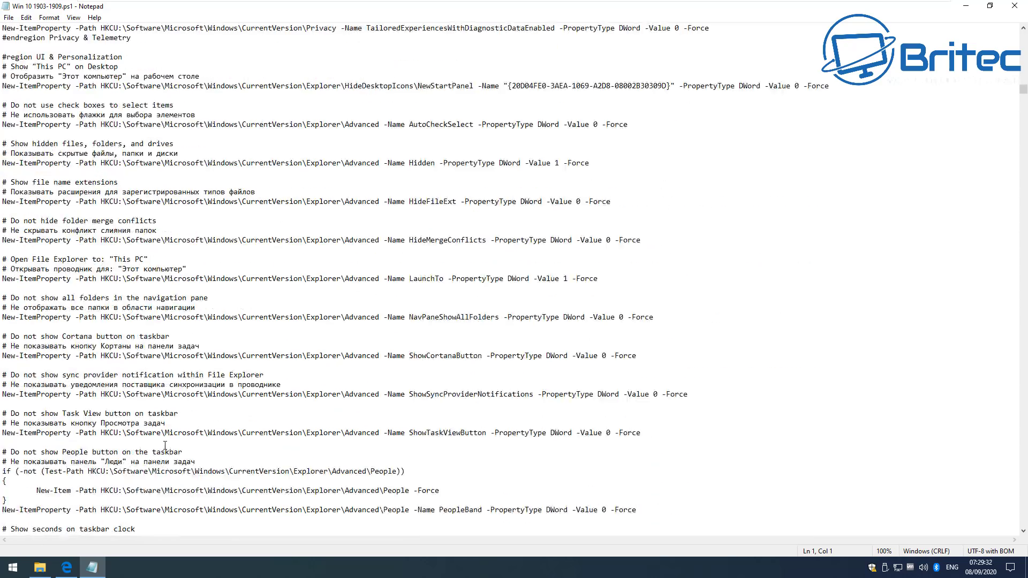
{"action": "scroll", "coordinate": [172, 432], "scroll_direction": "down", "scroll_amount": 11}
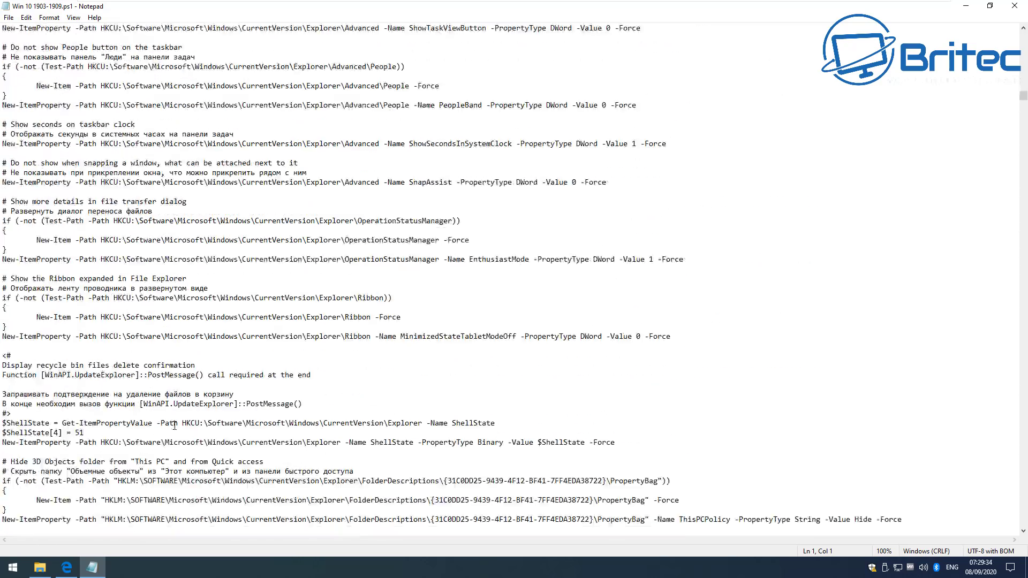
{"action": "scroll", "coordinate": [157, 437], "scroll_direction": "down", "scroll_amount": 12}
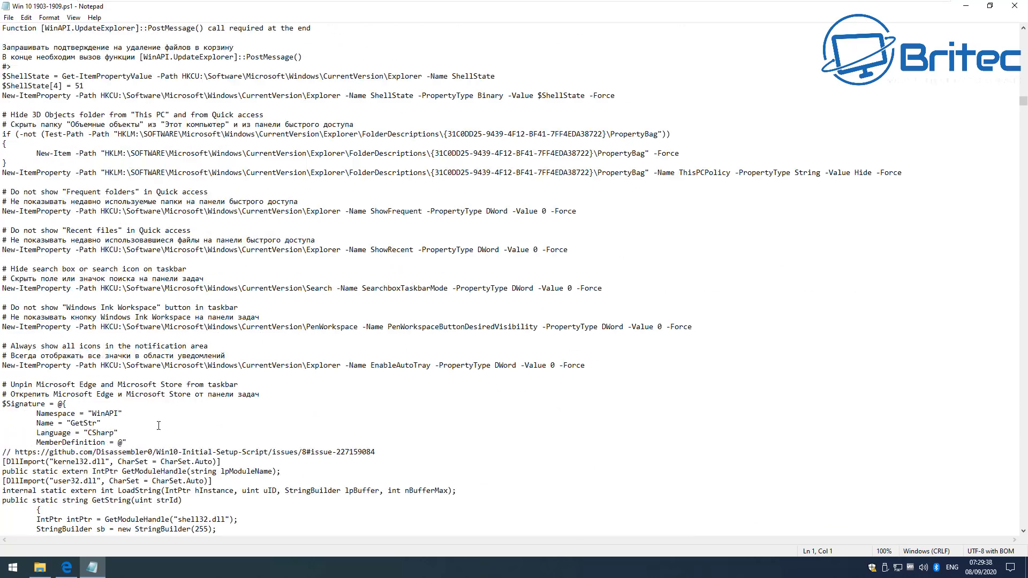
{"action": "left_click", "coordinate": [1014, 8]}
{"action": "left_click", "coordinate": [808, 120]}
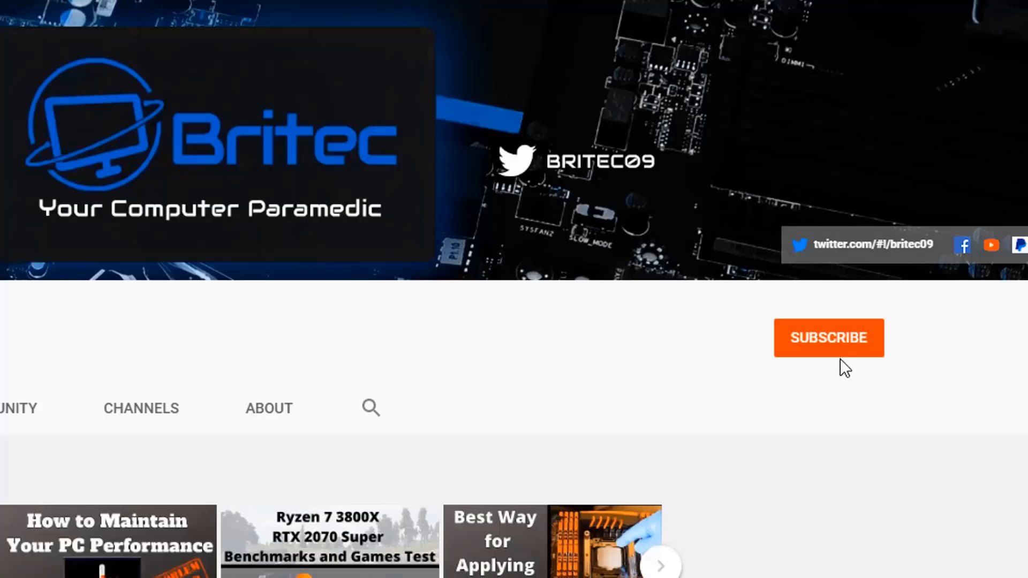
- Subscribe to the Britec YouTube channel and set its notifications to All
{"action": "left_click", "coordinate": [839, 360]}
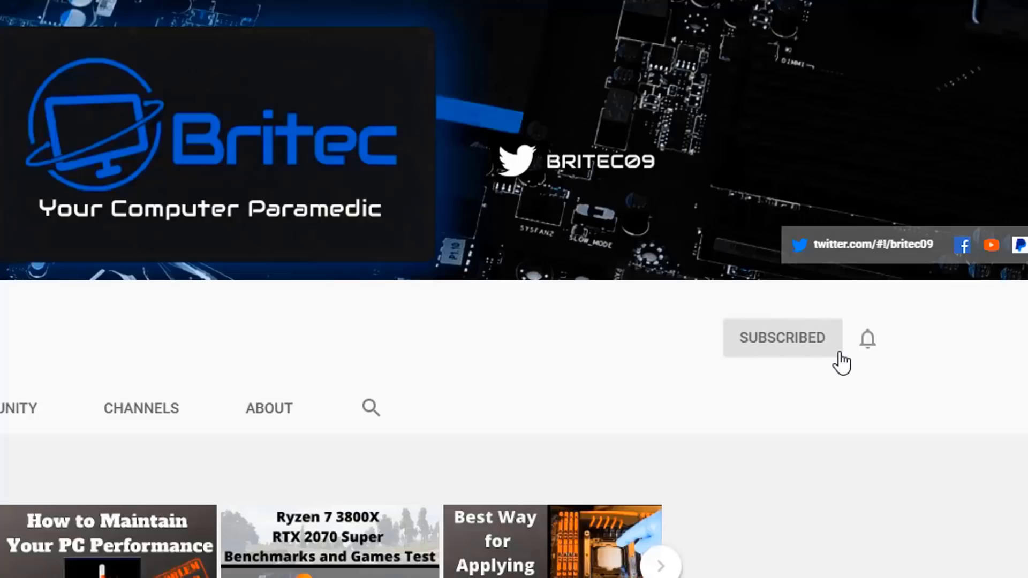
{"action": "left_click", "coordinate": [868, 342]}
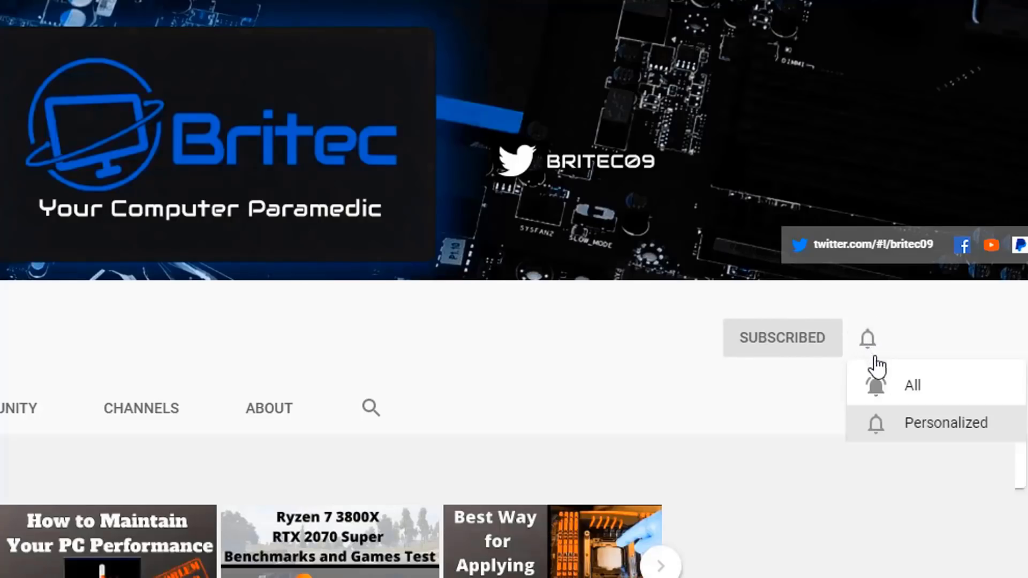
{"action": "left_click", "coordinate": [894, 392]}
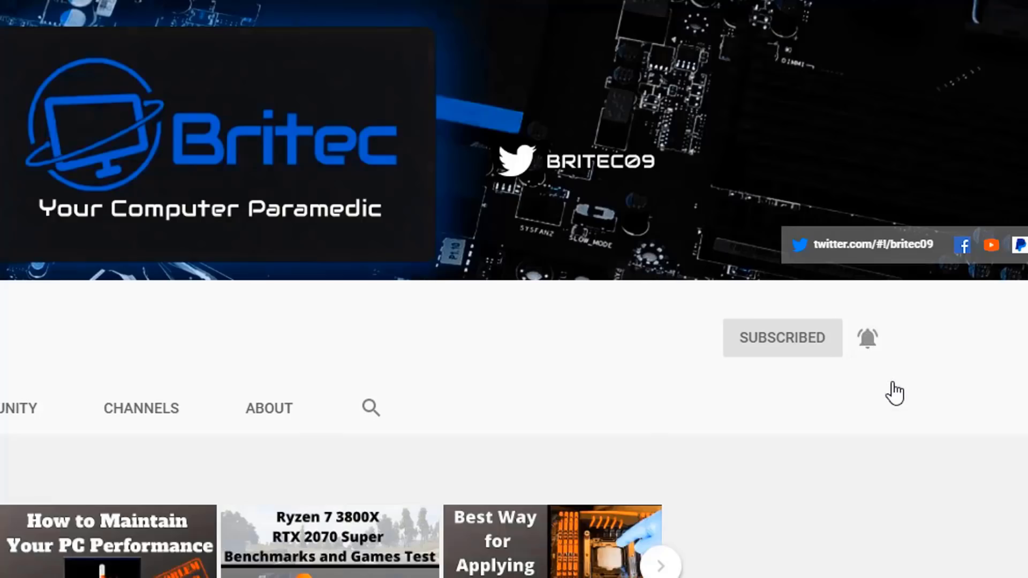